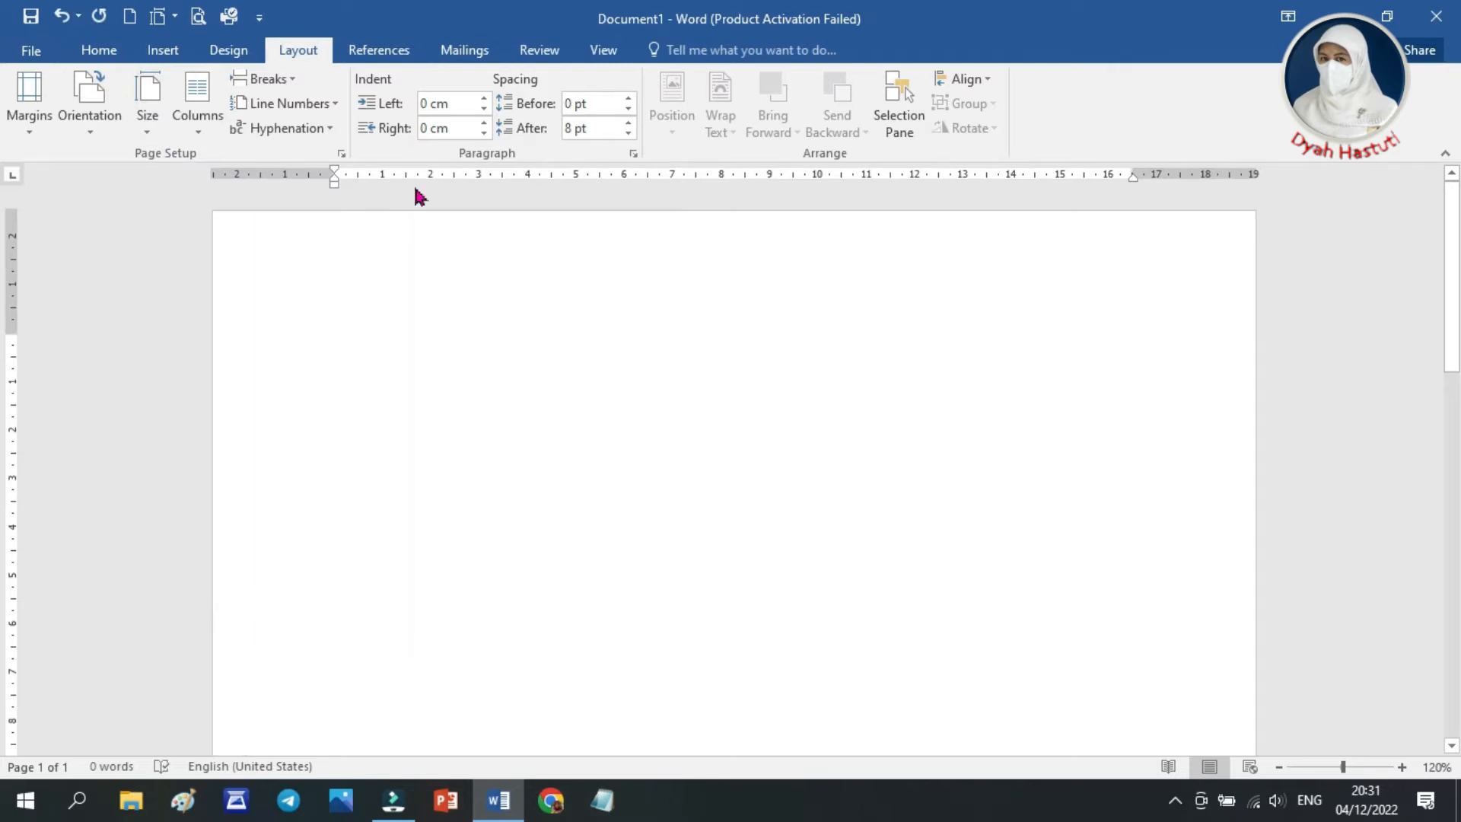
# Check the available paper sizes and set the page to Normal margins with Portrait orientation
pyautogui.click(158, 134)
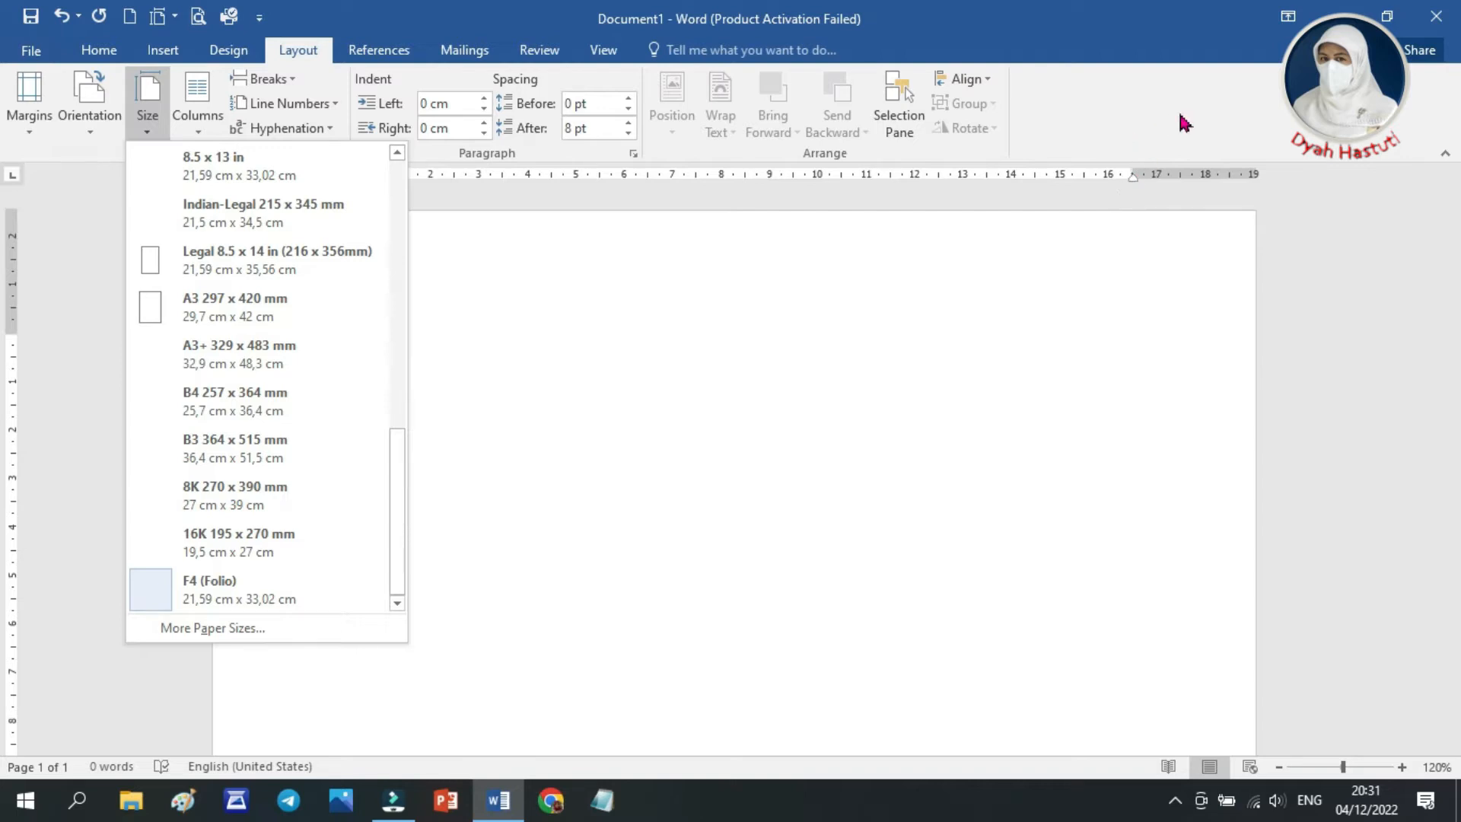
pyautogui.click(457, 421)
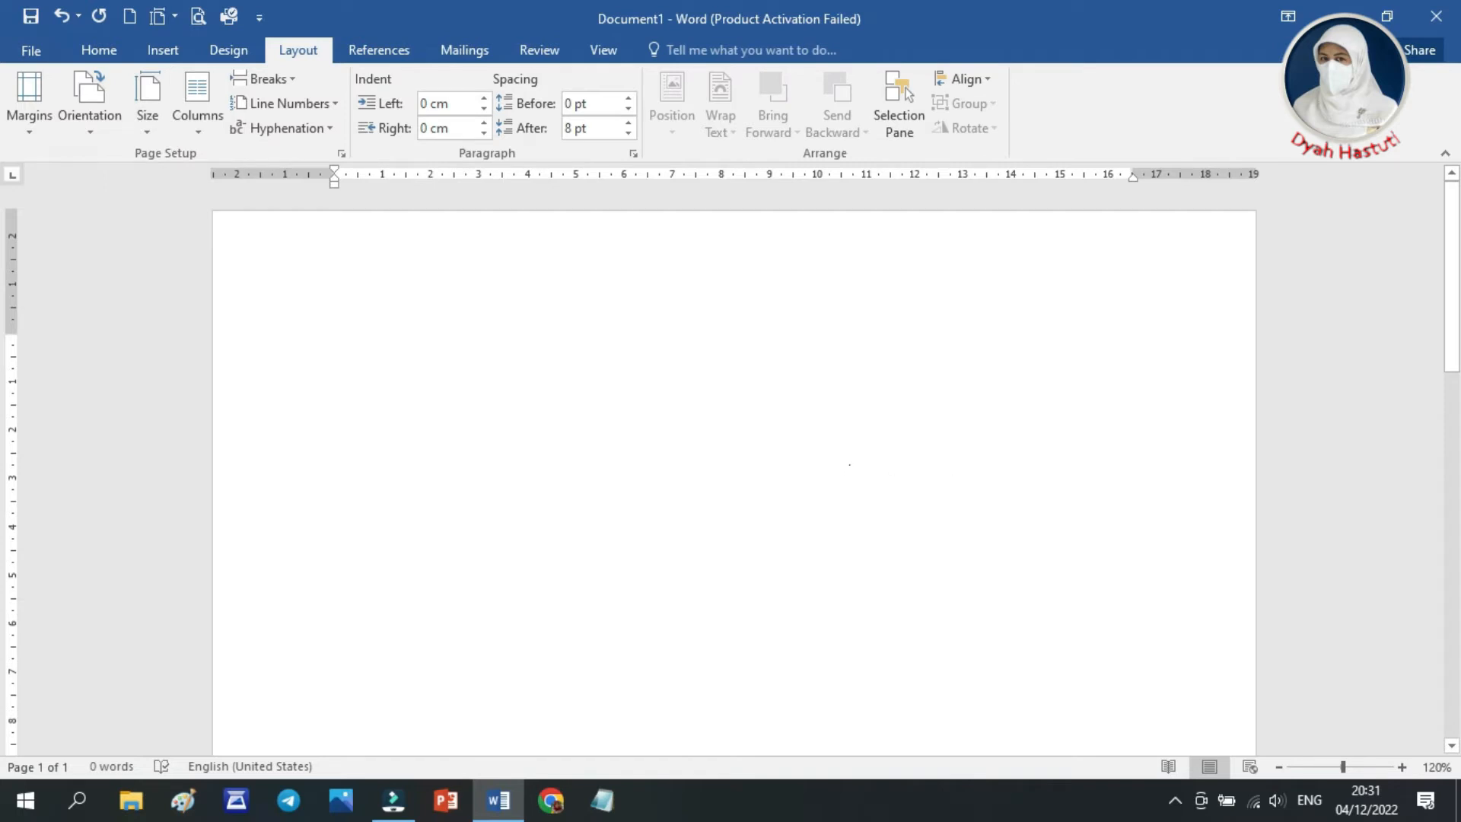
pyautogui.click(34, 129)
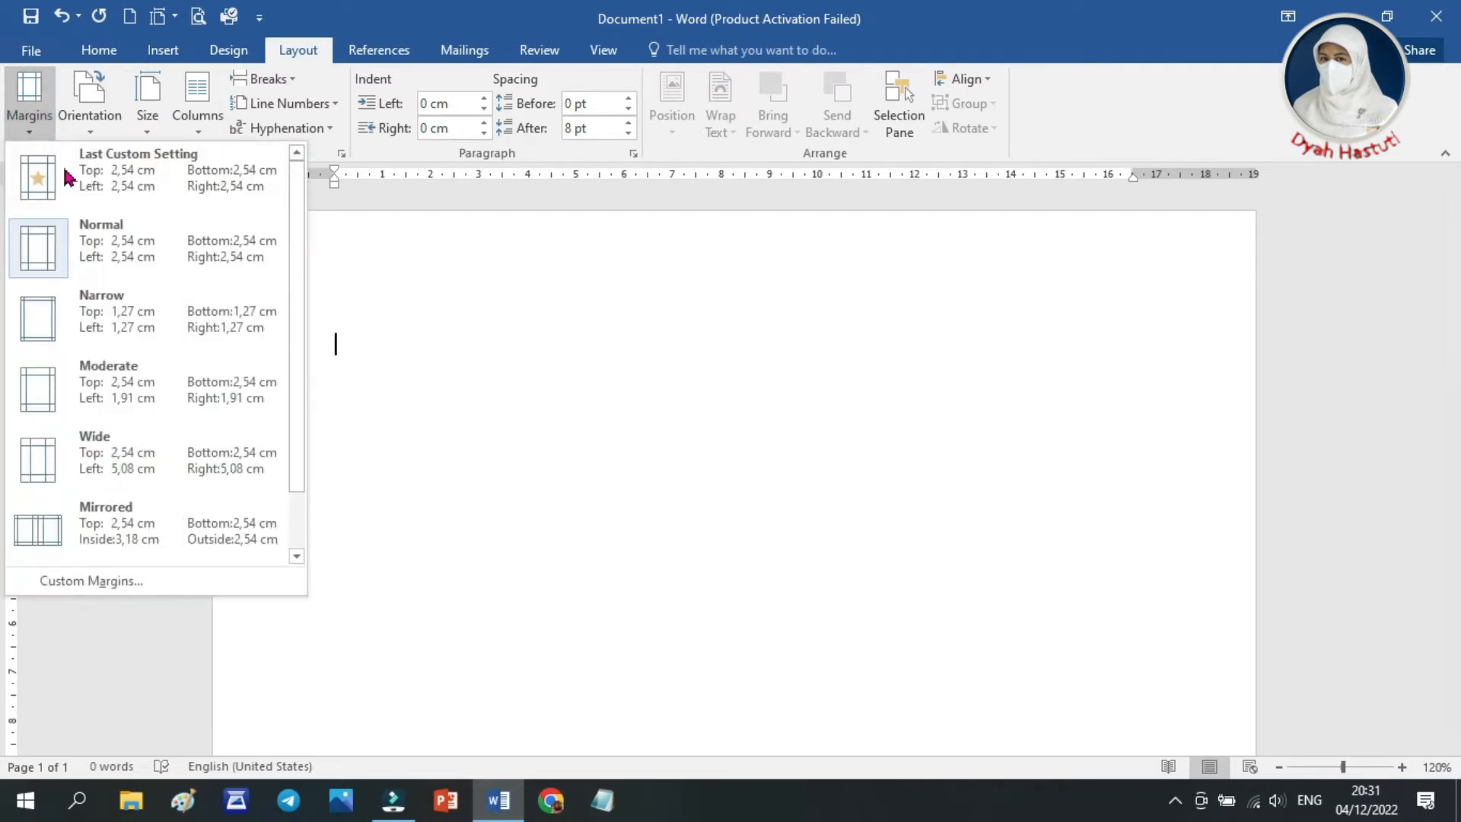
pyautogui.click(122, 250)
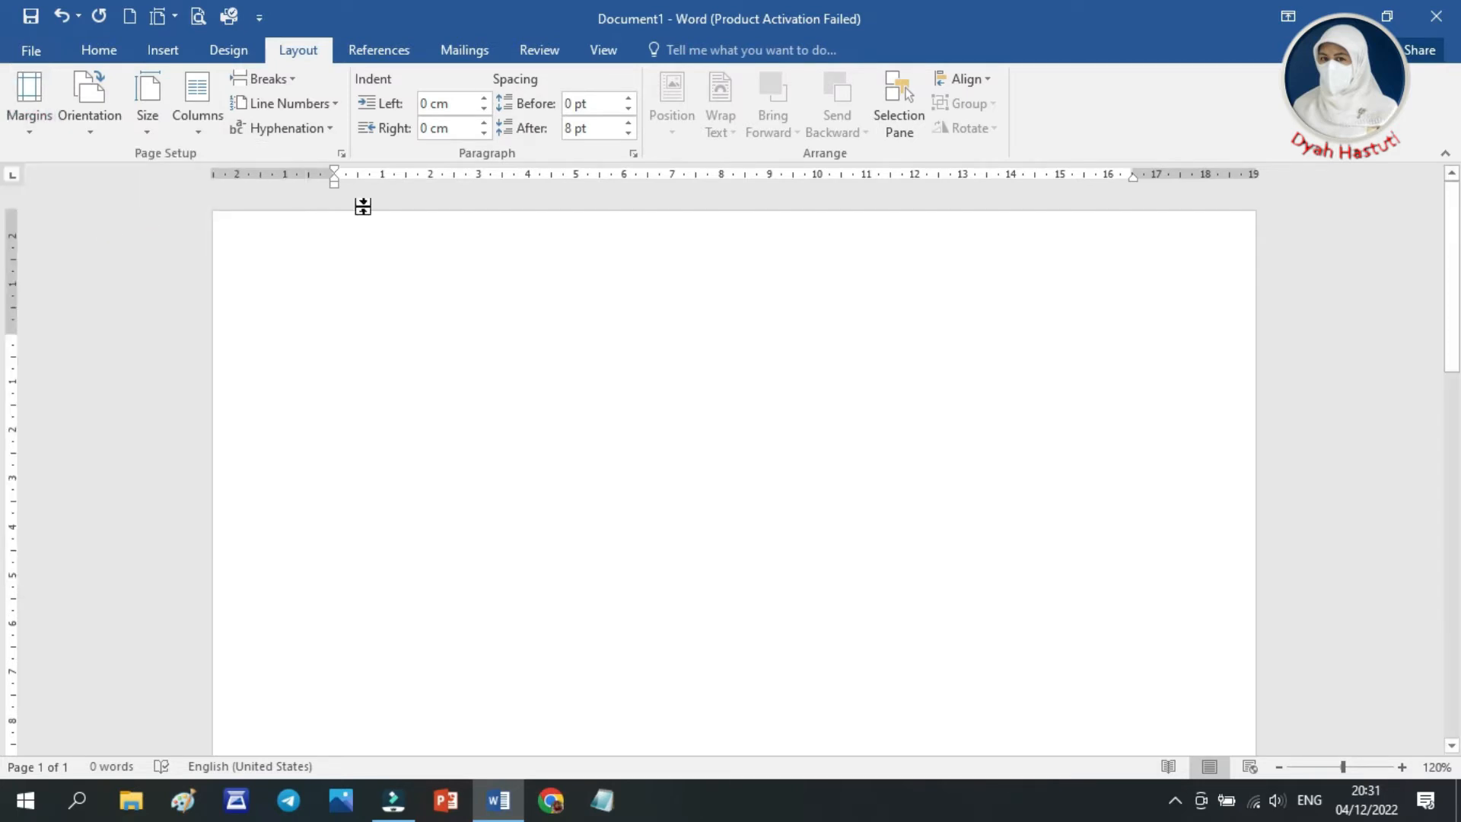
pyautogui.click(91, 129)
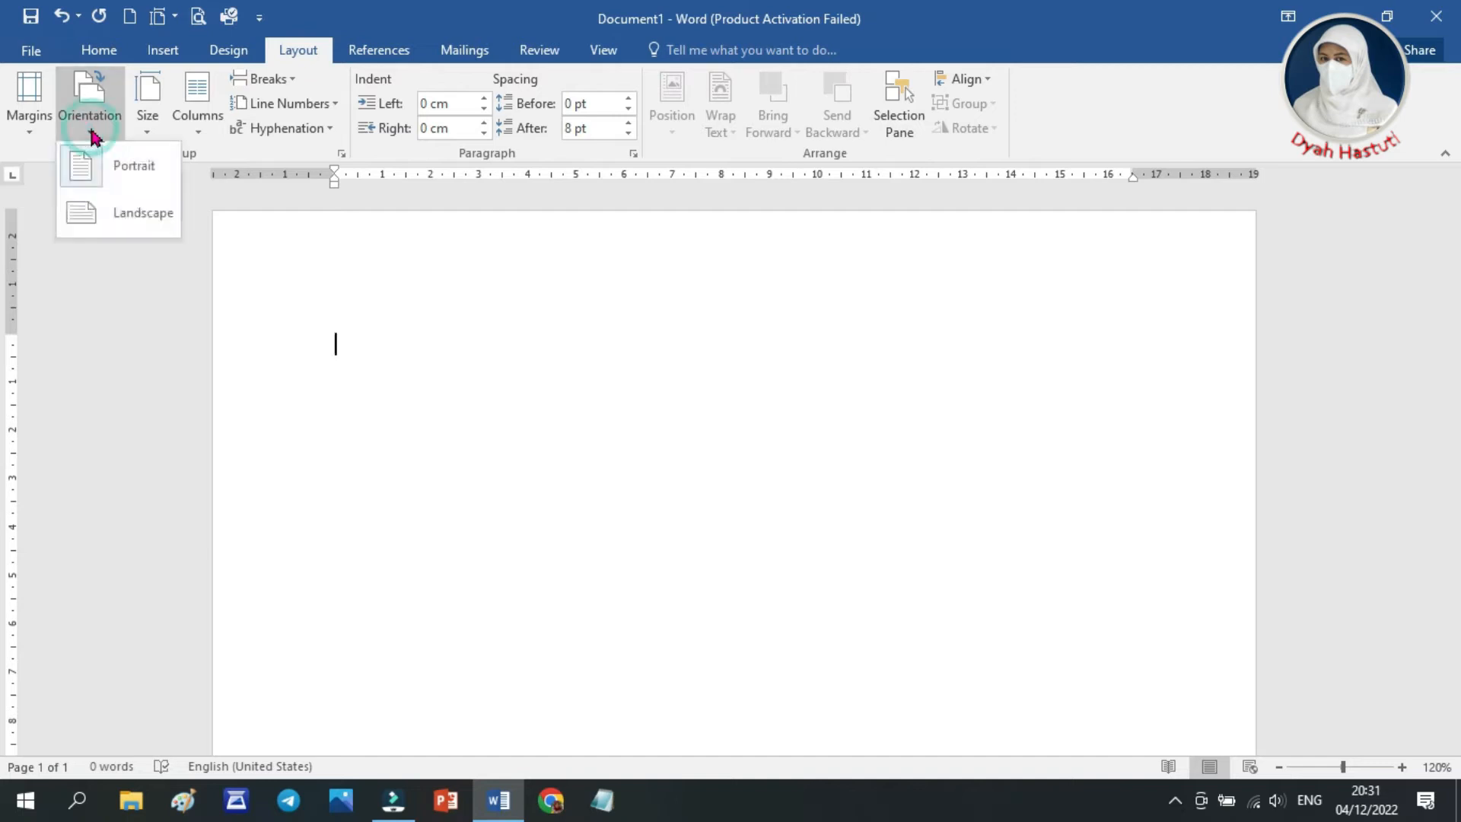
pyautogui.click(105, 169)
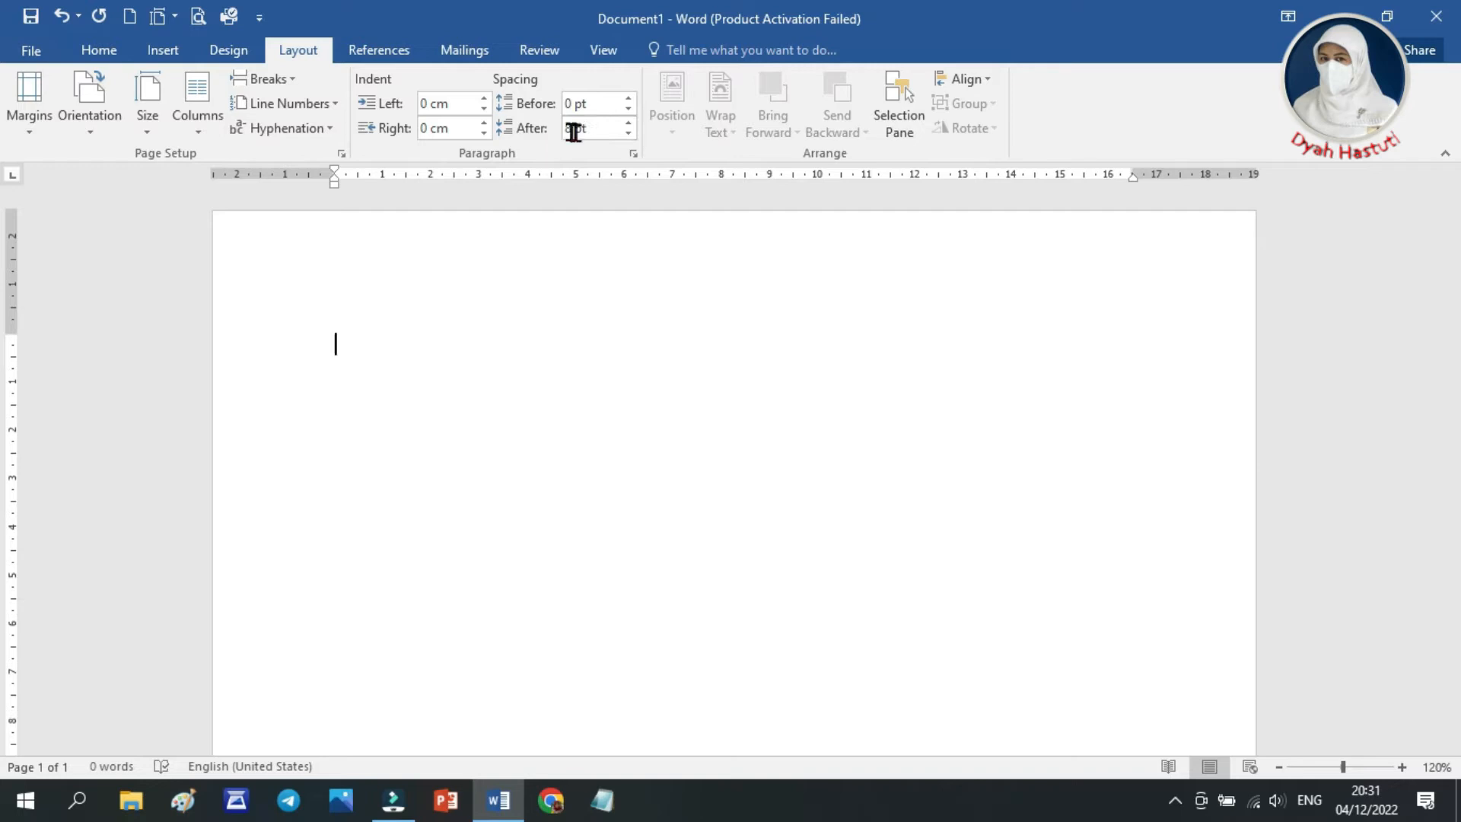
# Set the paragraph spacing after to 0 pt and apply the No Spacing style
pyautogui.click(628, 134)
pyautogui.click(628, 134)
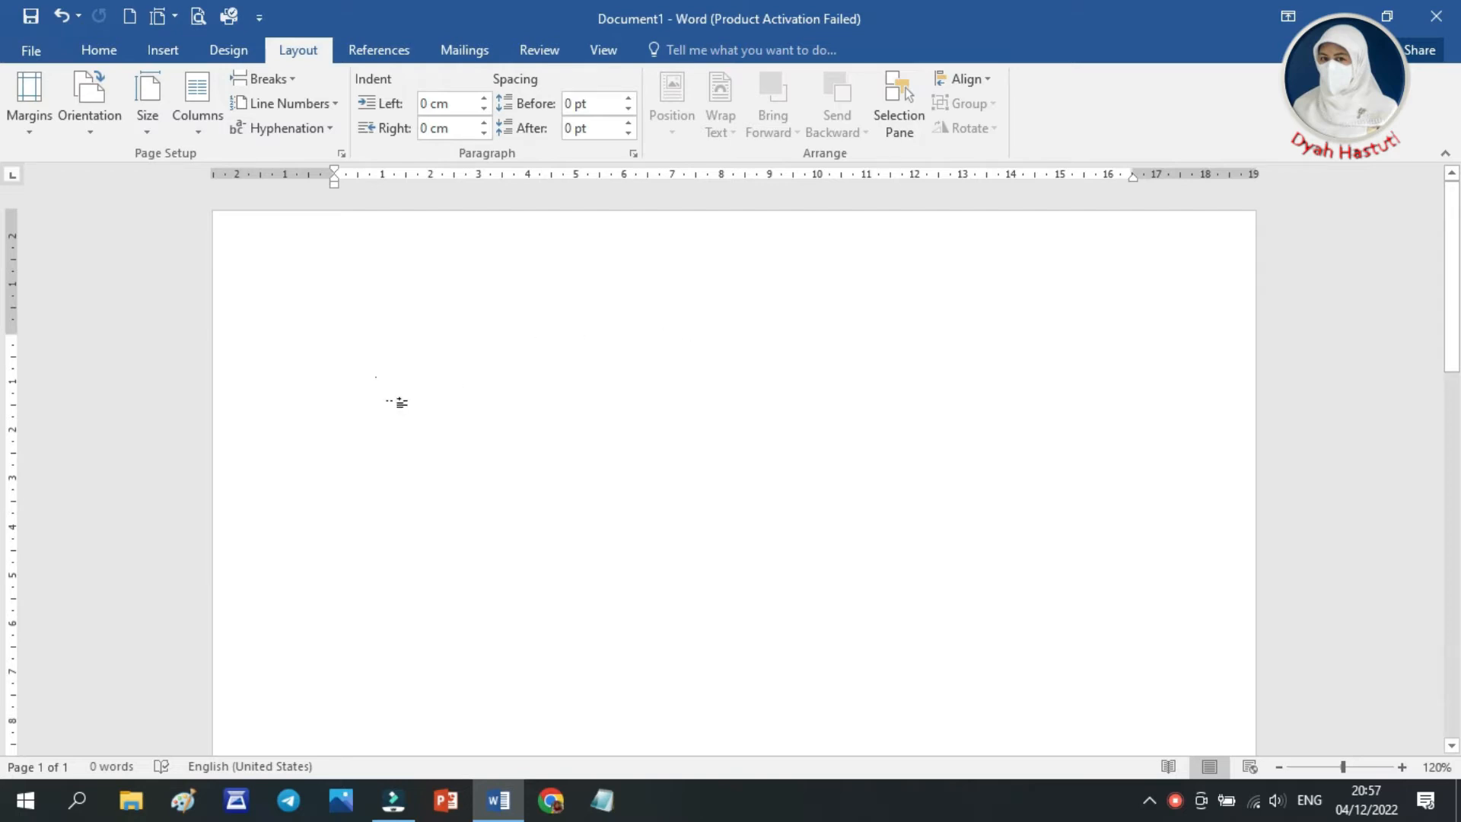
pyautogui.click(91, 53)
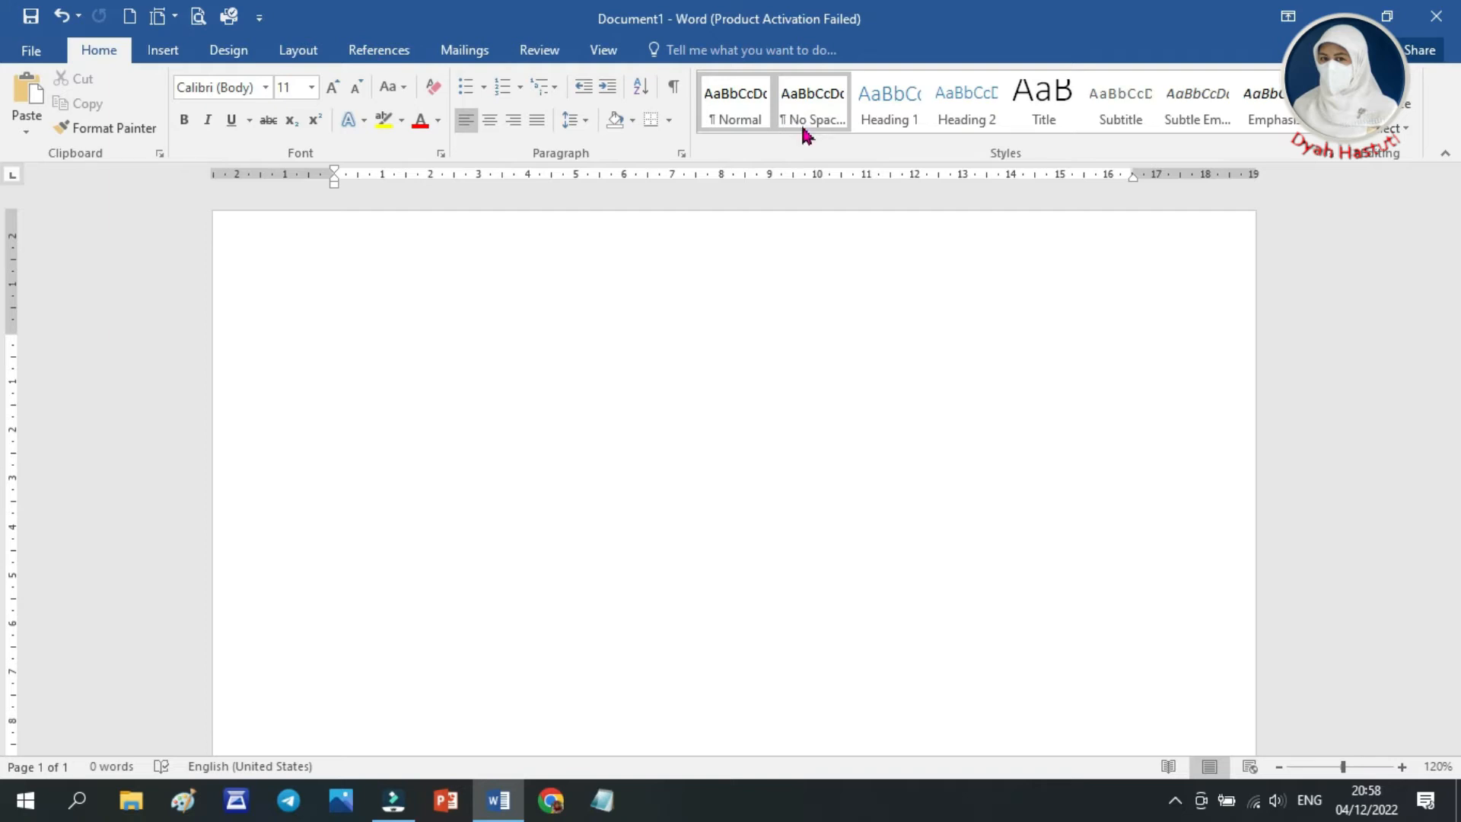
pyautogui.click(813, 113)
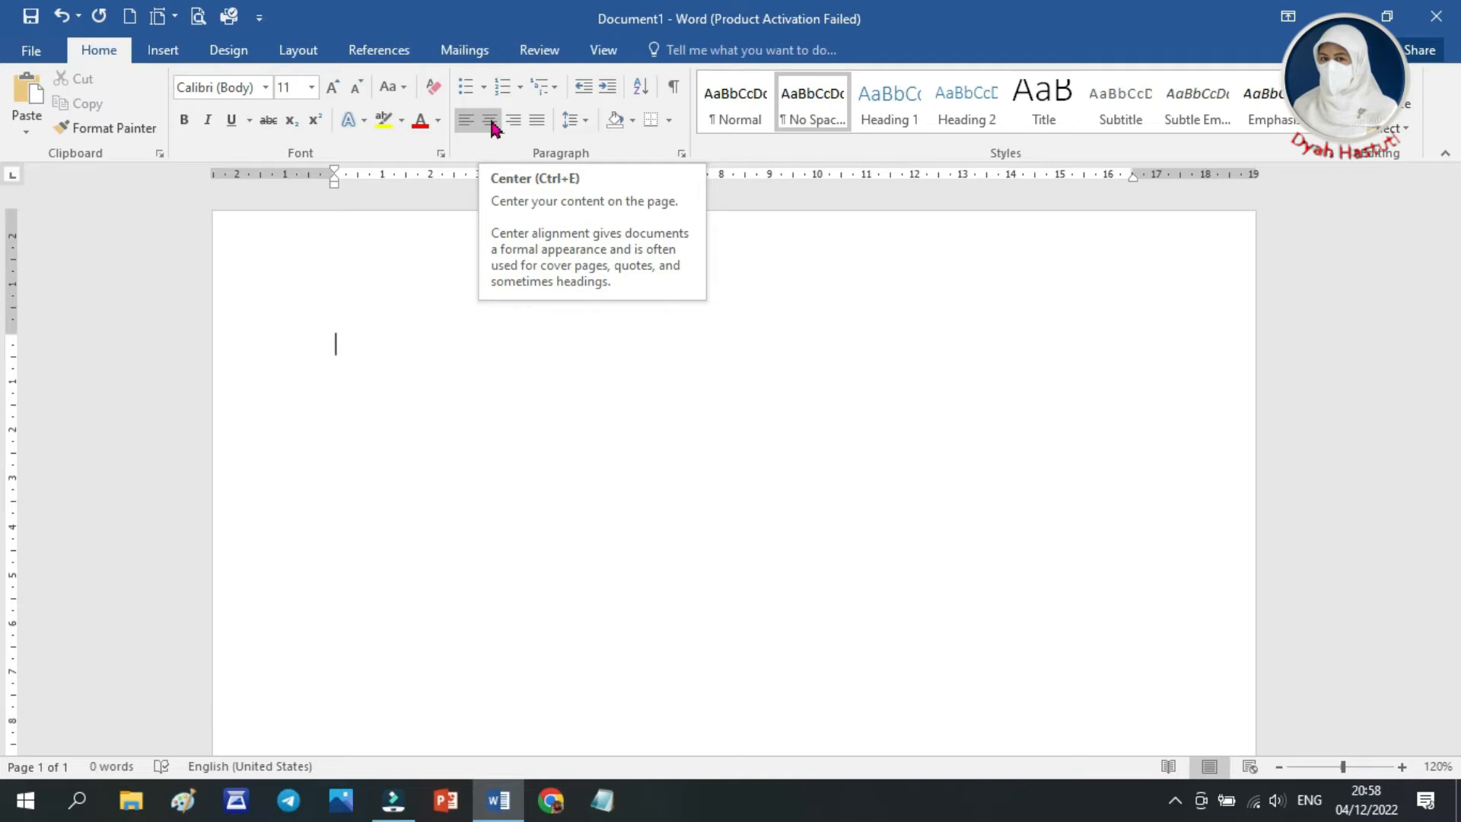
# Center the paragraph and paste the company letterhead text, adding two new lines below it
pyautogui.click(491, 124)
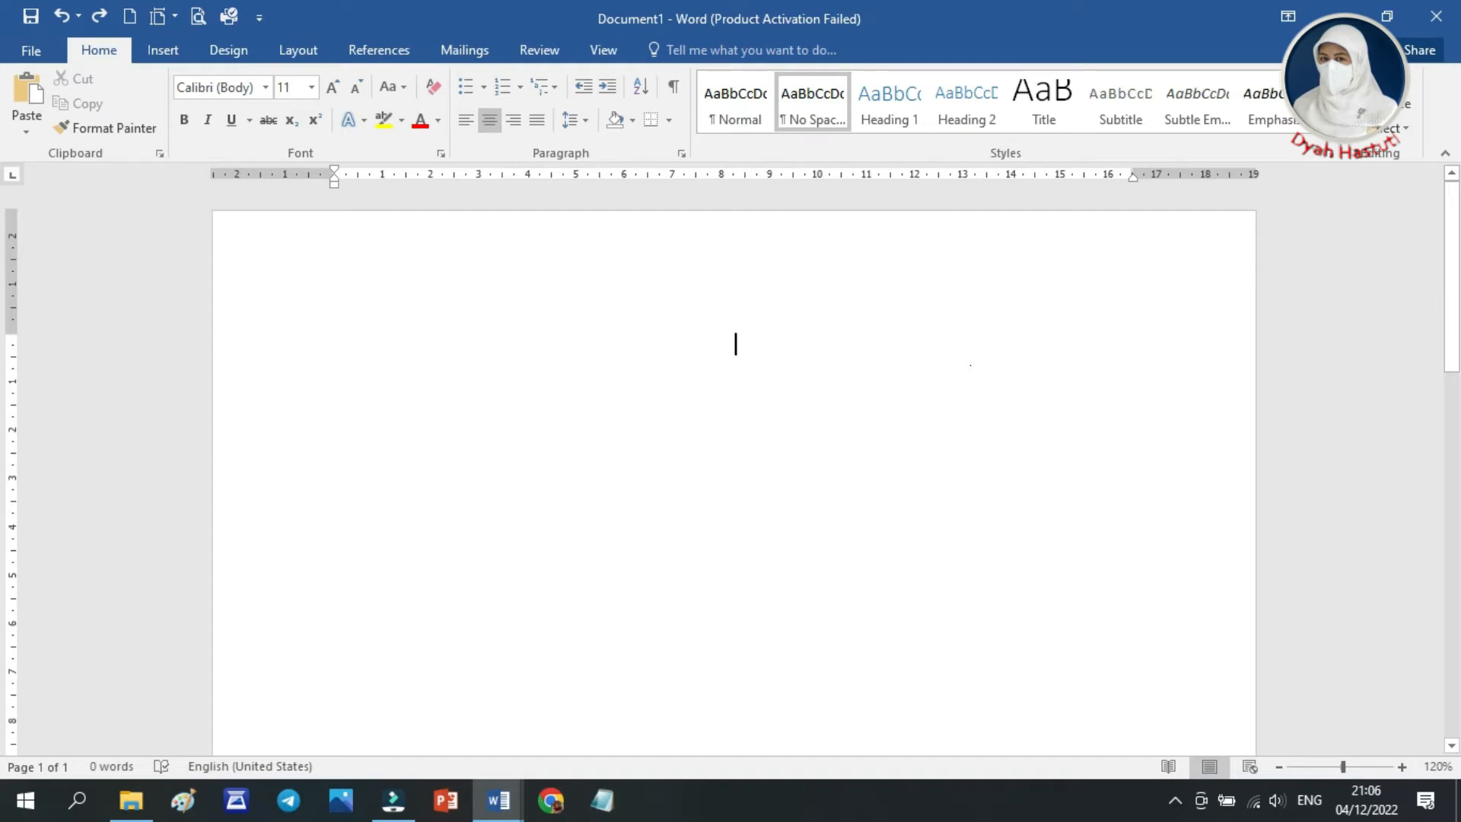
pyautogui.hotkey('ctrl', 'v')
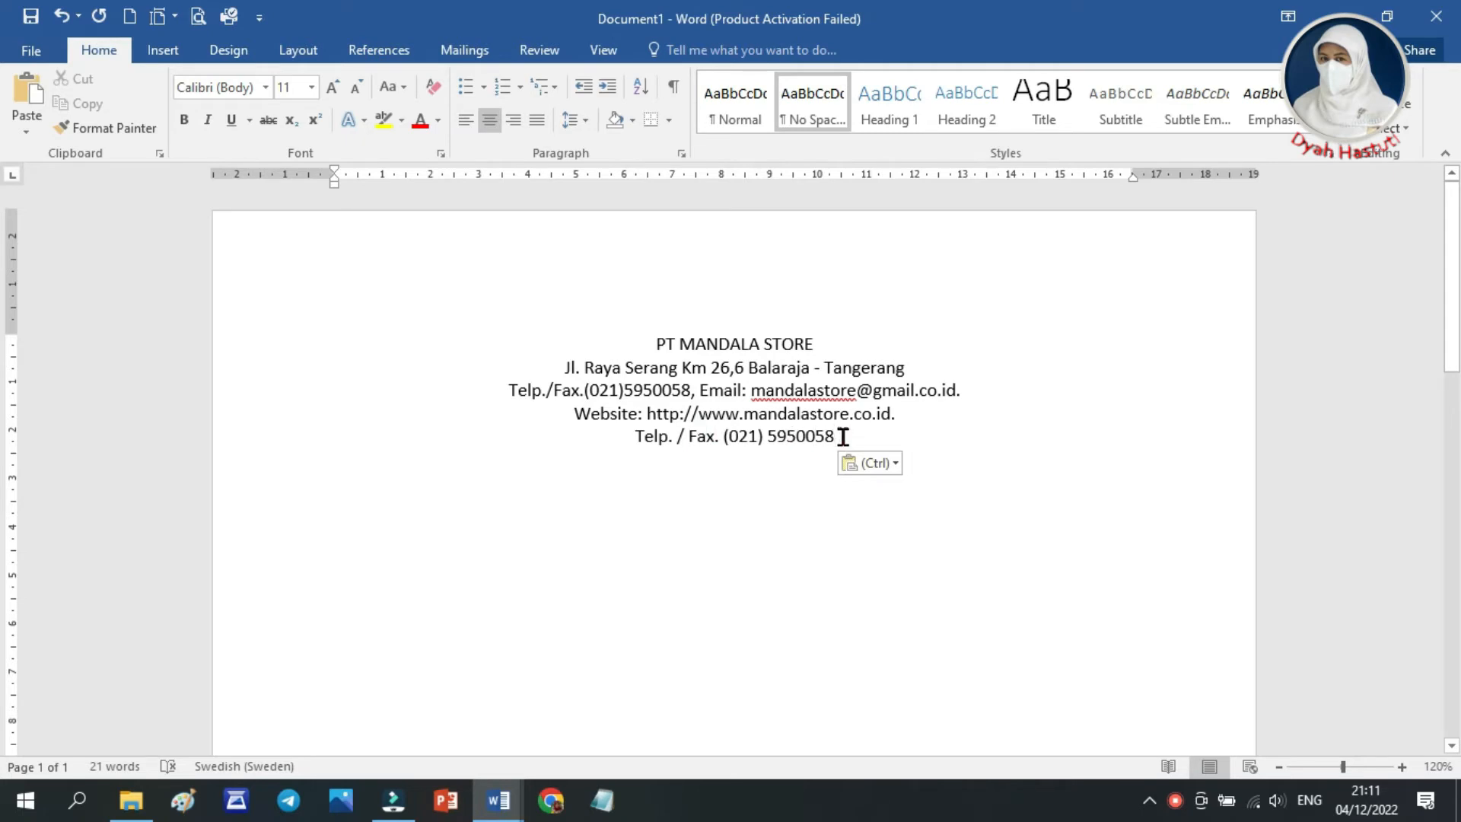
pyautogui.press('Return')
pyautogui.press('Return')
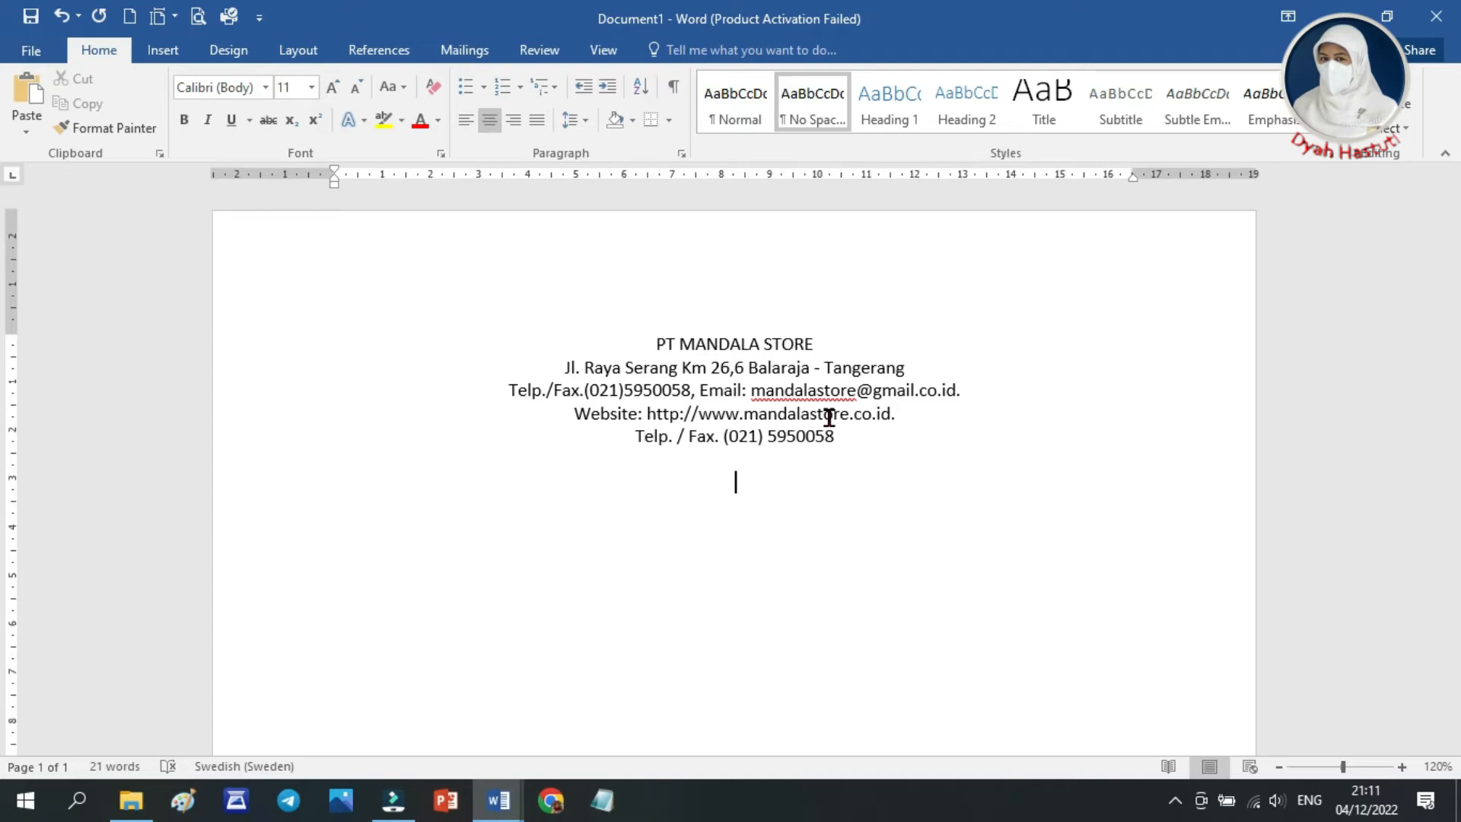
# Make the company name line "PT MANDALA STORE" bold at font size 14
pyautogui.moveTo(653, 345); pyautogui.dragTo(816, 346)
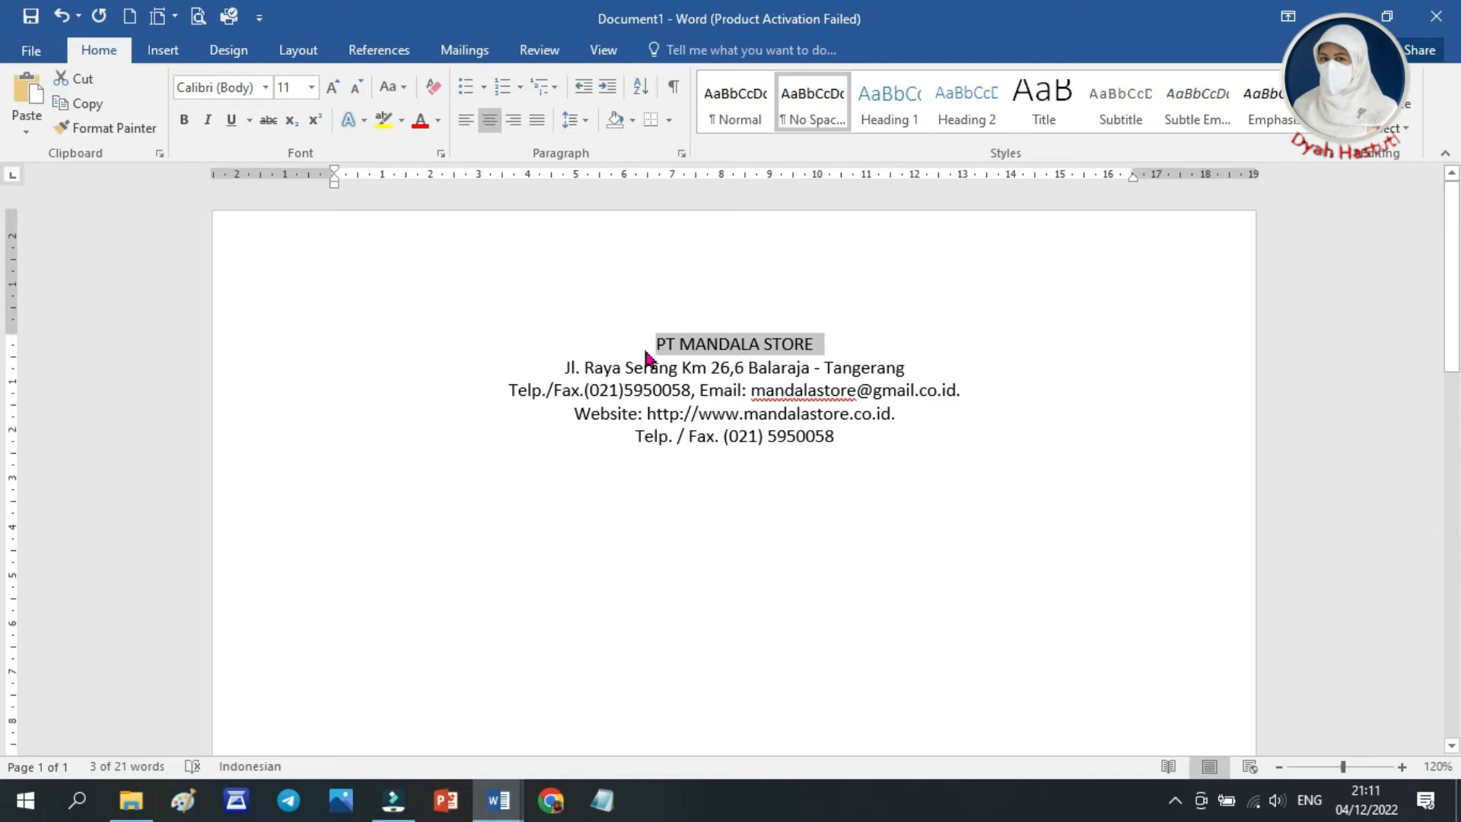
pyautogui.click(185, 124)
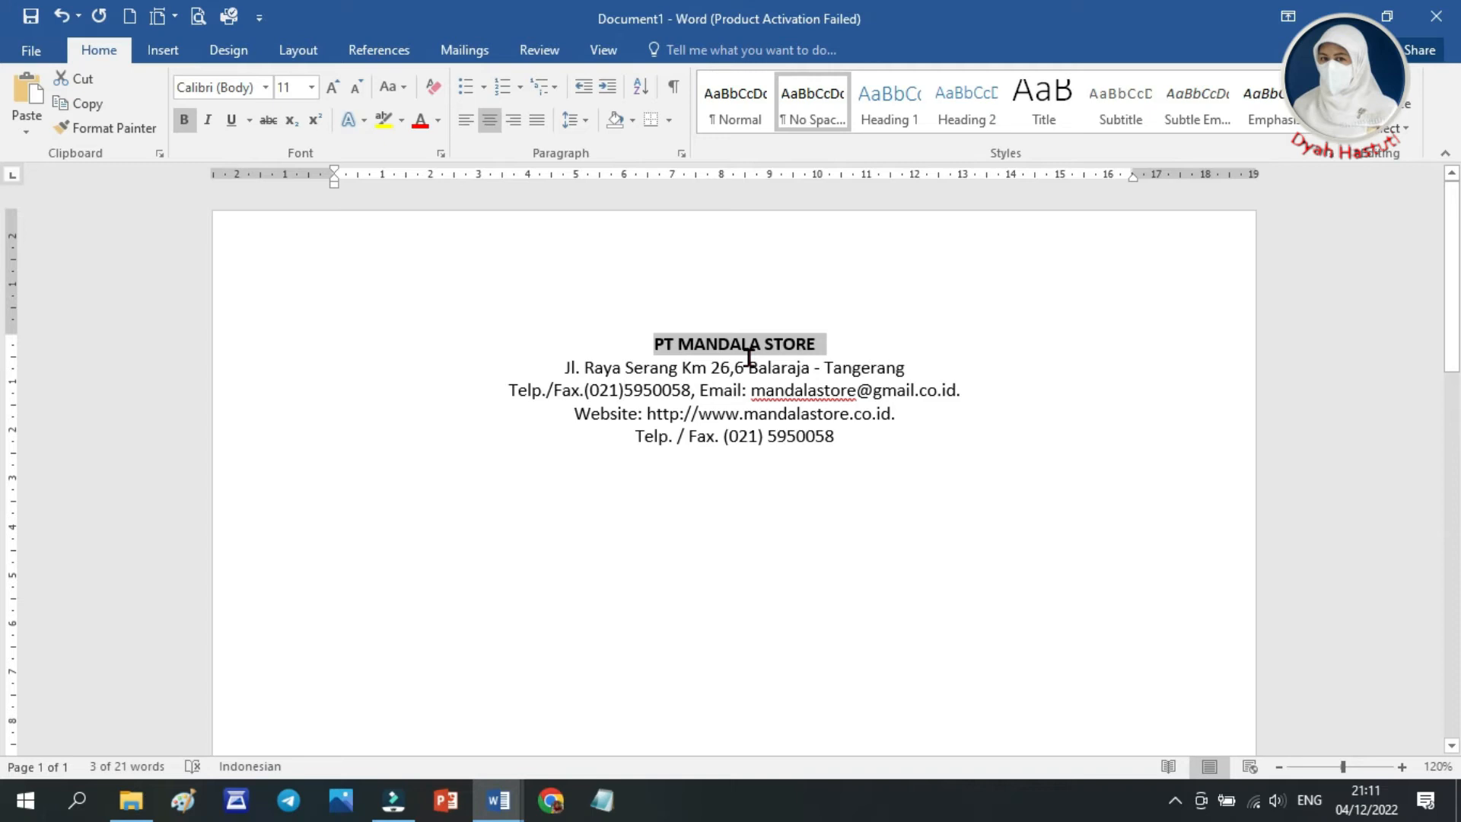
pyautogui.click(312, 88)
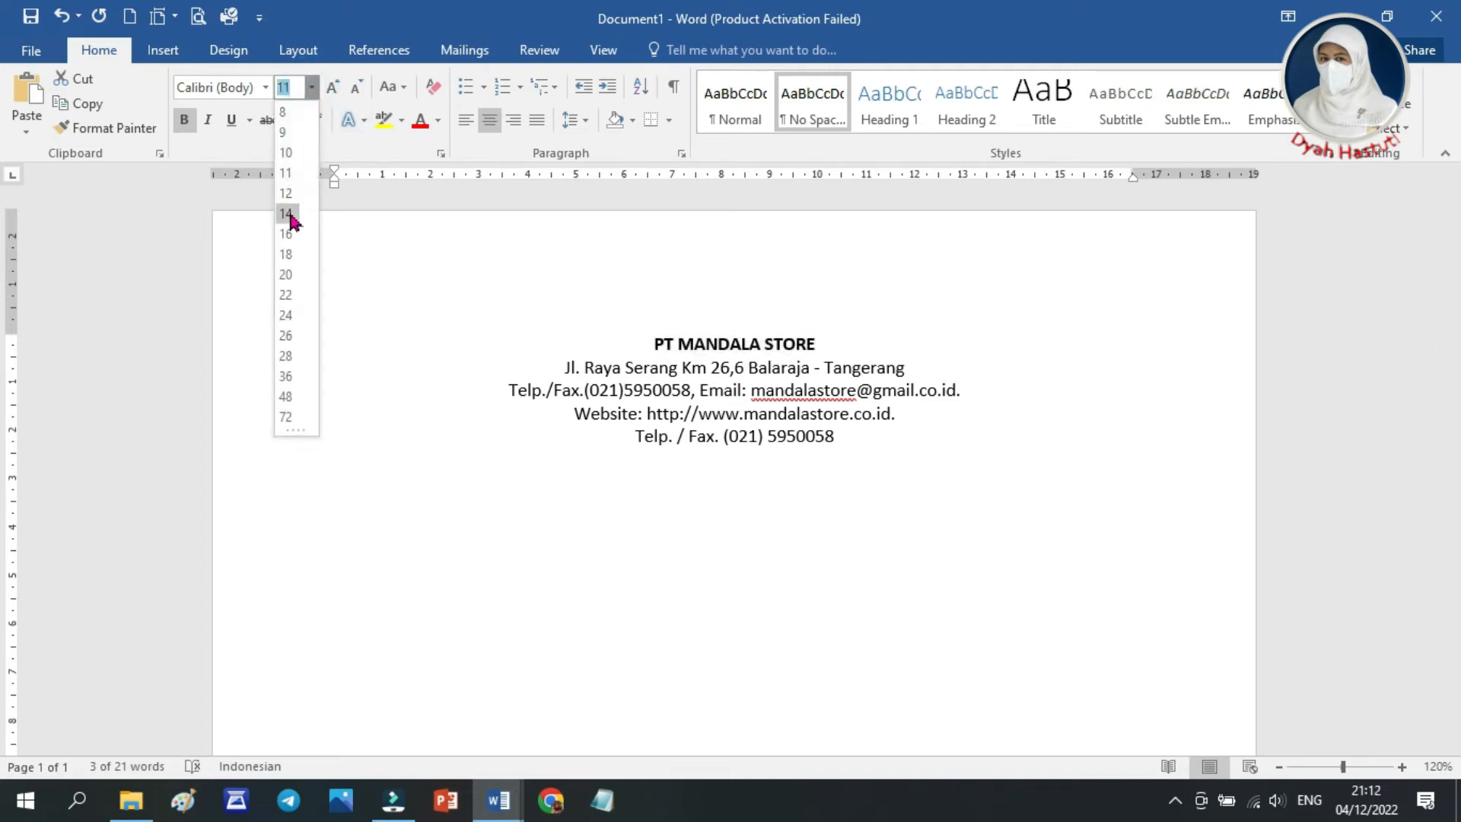
pyautogui.click(286, 213)
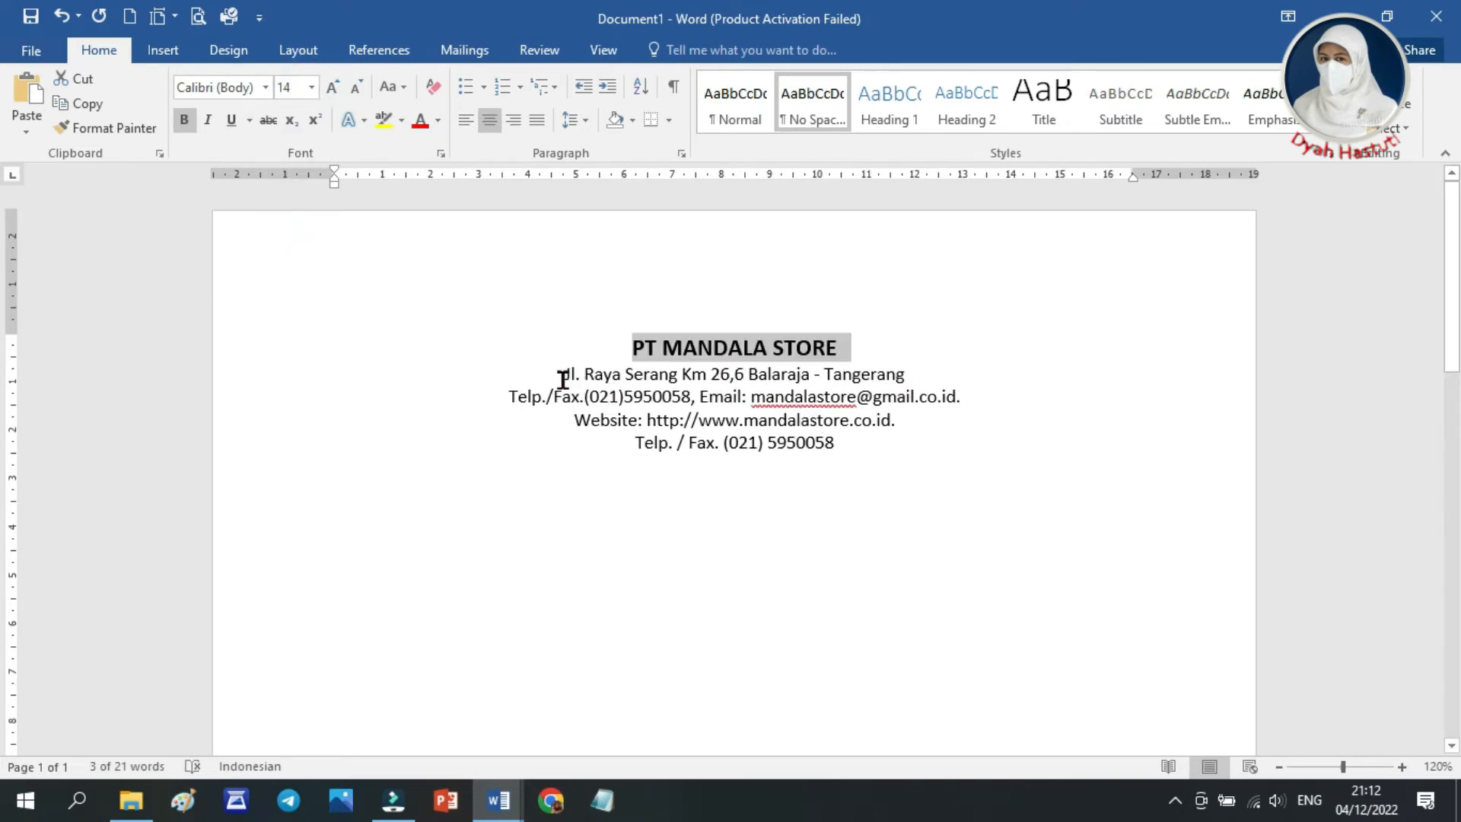
# Format the address line under the company name as bold at font size 12
pyautogui.moveTo(563, 376); pyautogui.dragTo(898, 385)
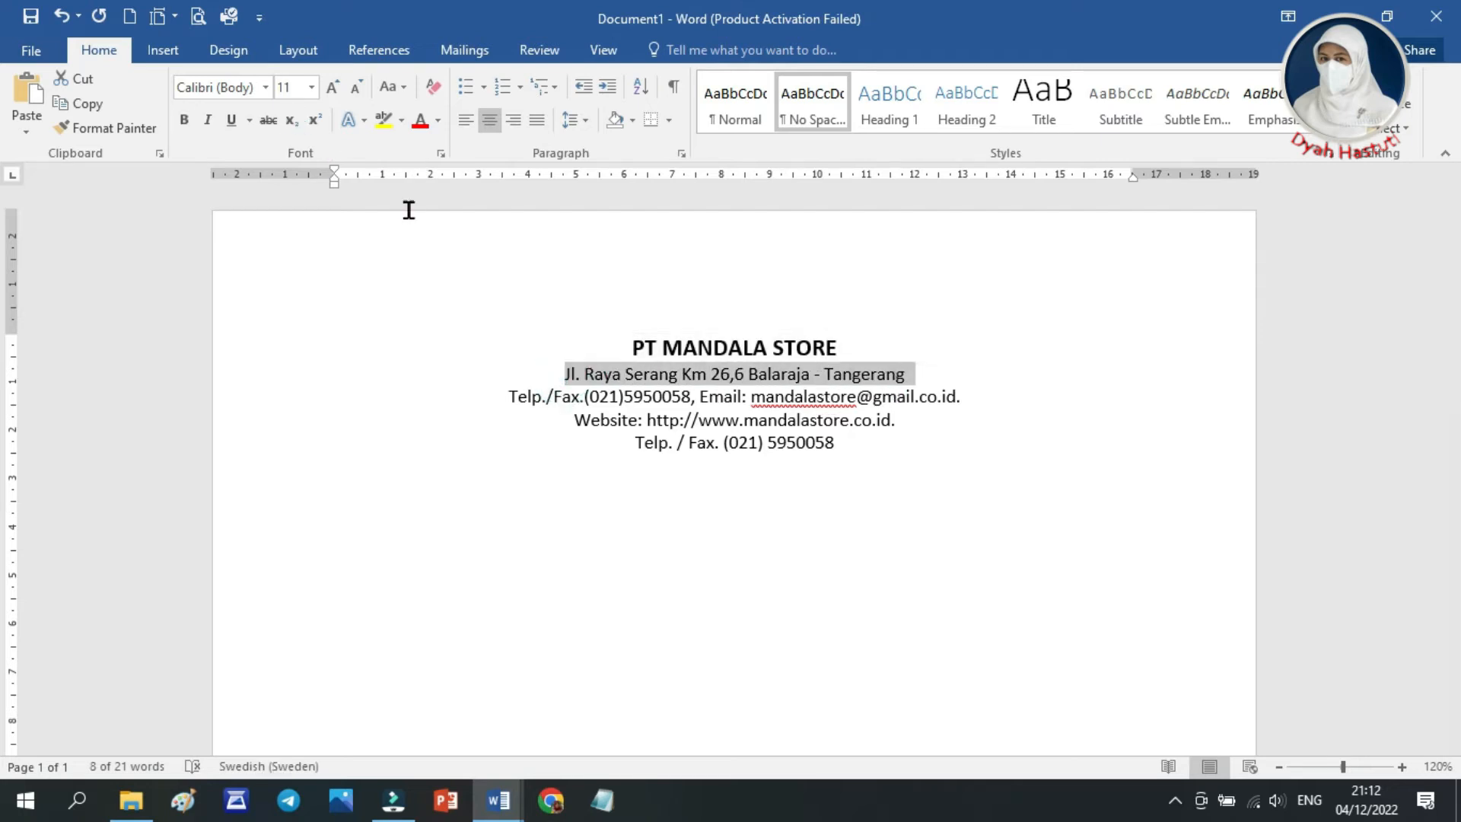
pyautogui.click(311, 87)
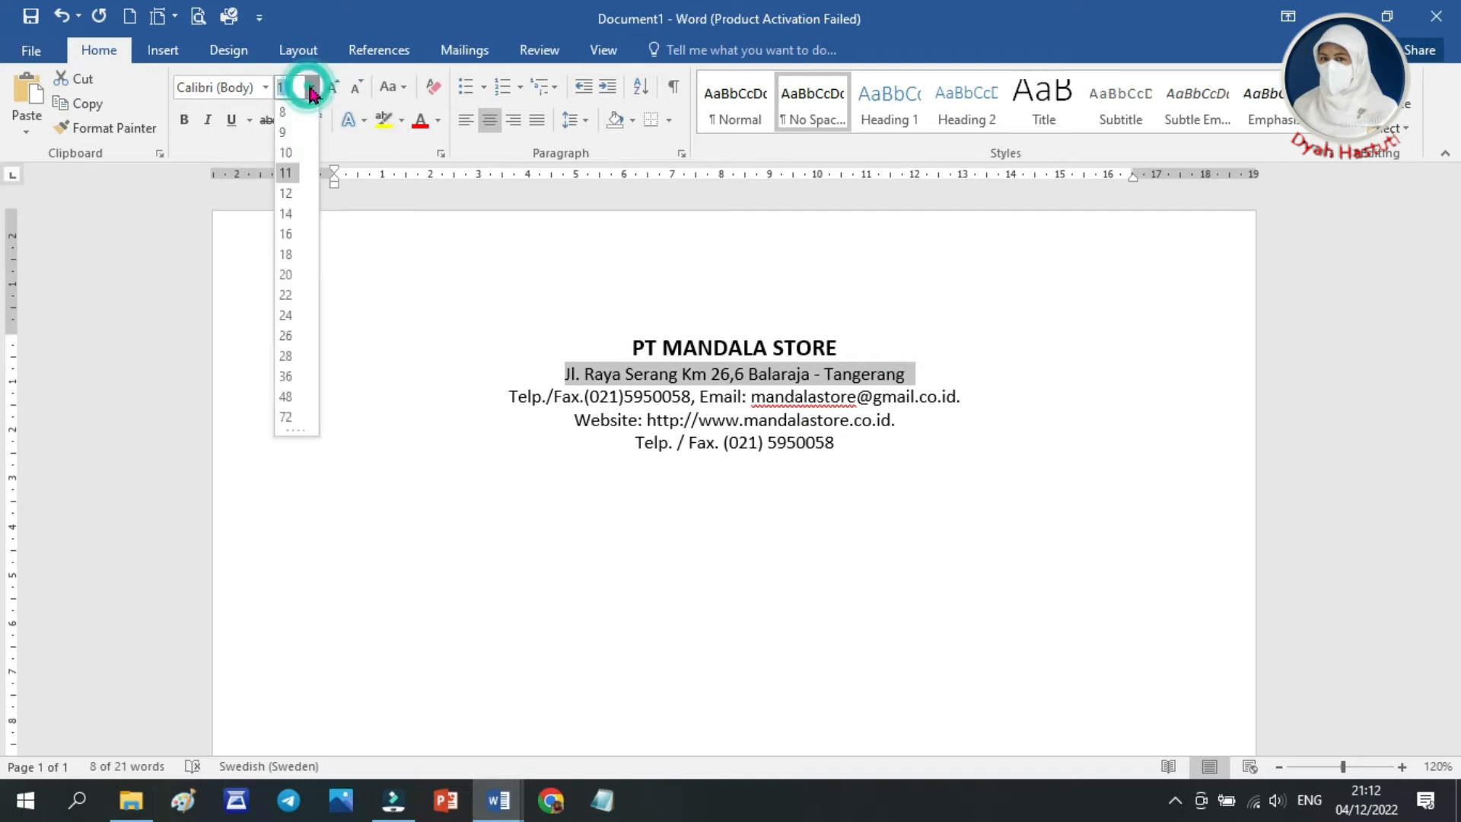
pyautogui.click(286, 193)
pyautogui.click(184, 119)
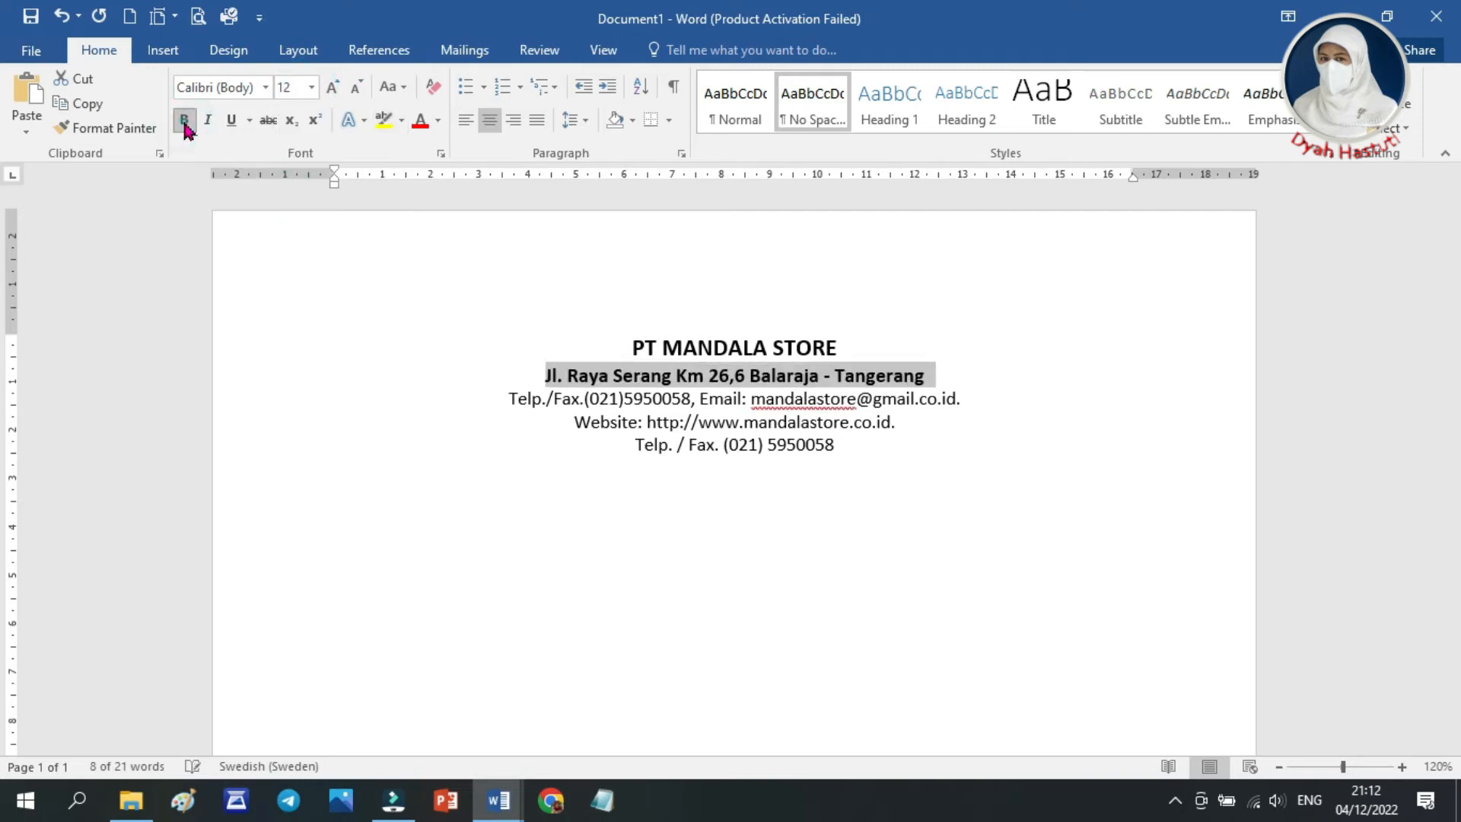
# Italicize the three contact lines with phone, email and website below the address
pyautogui.click(905, 449)
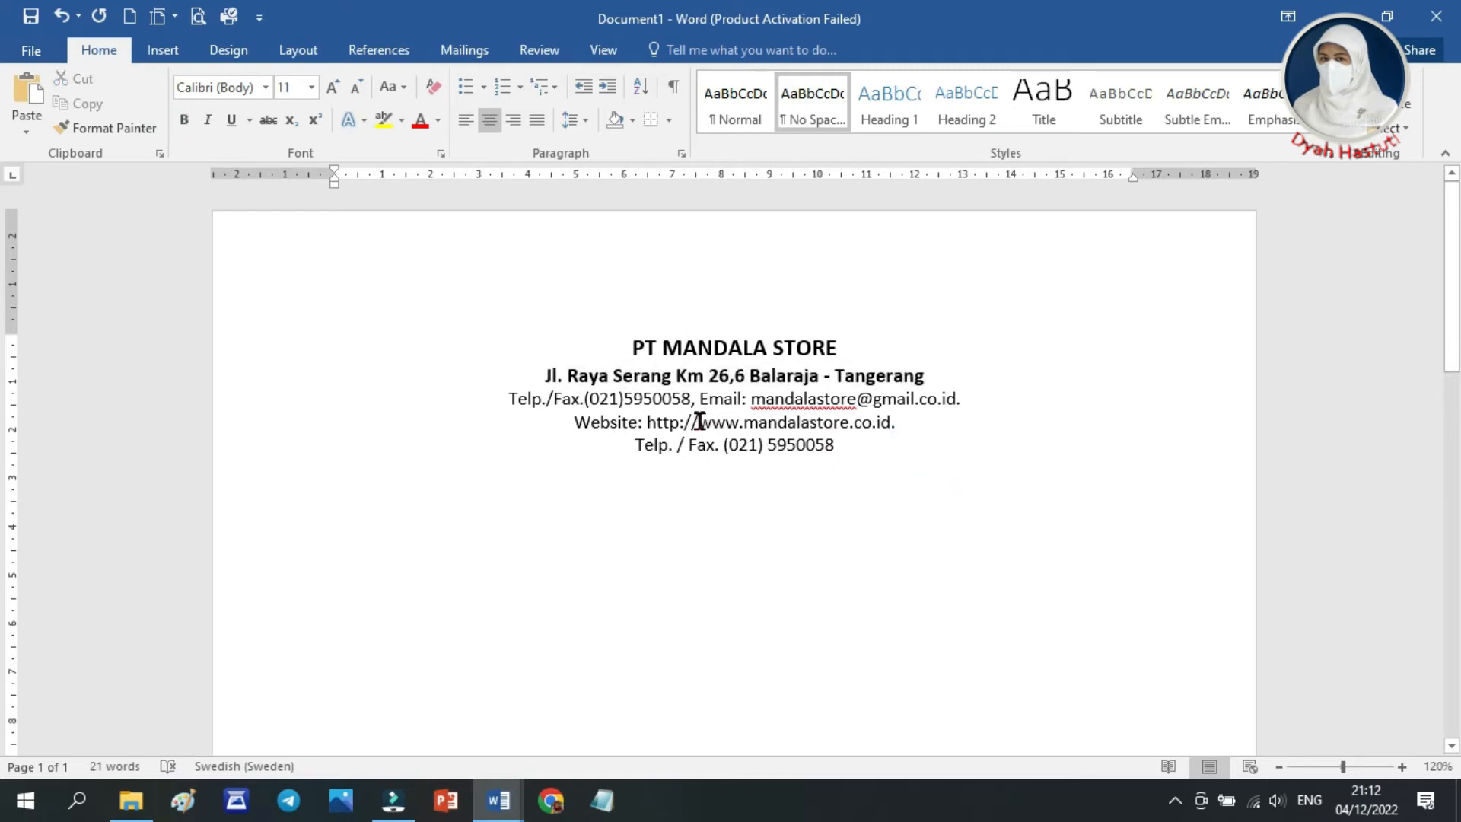
pyautogui.moveTo(510, 398); pyautogui.dragTo(840, 442)
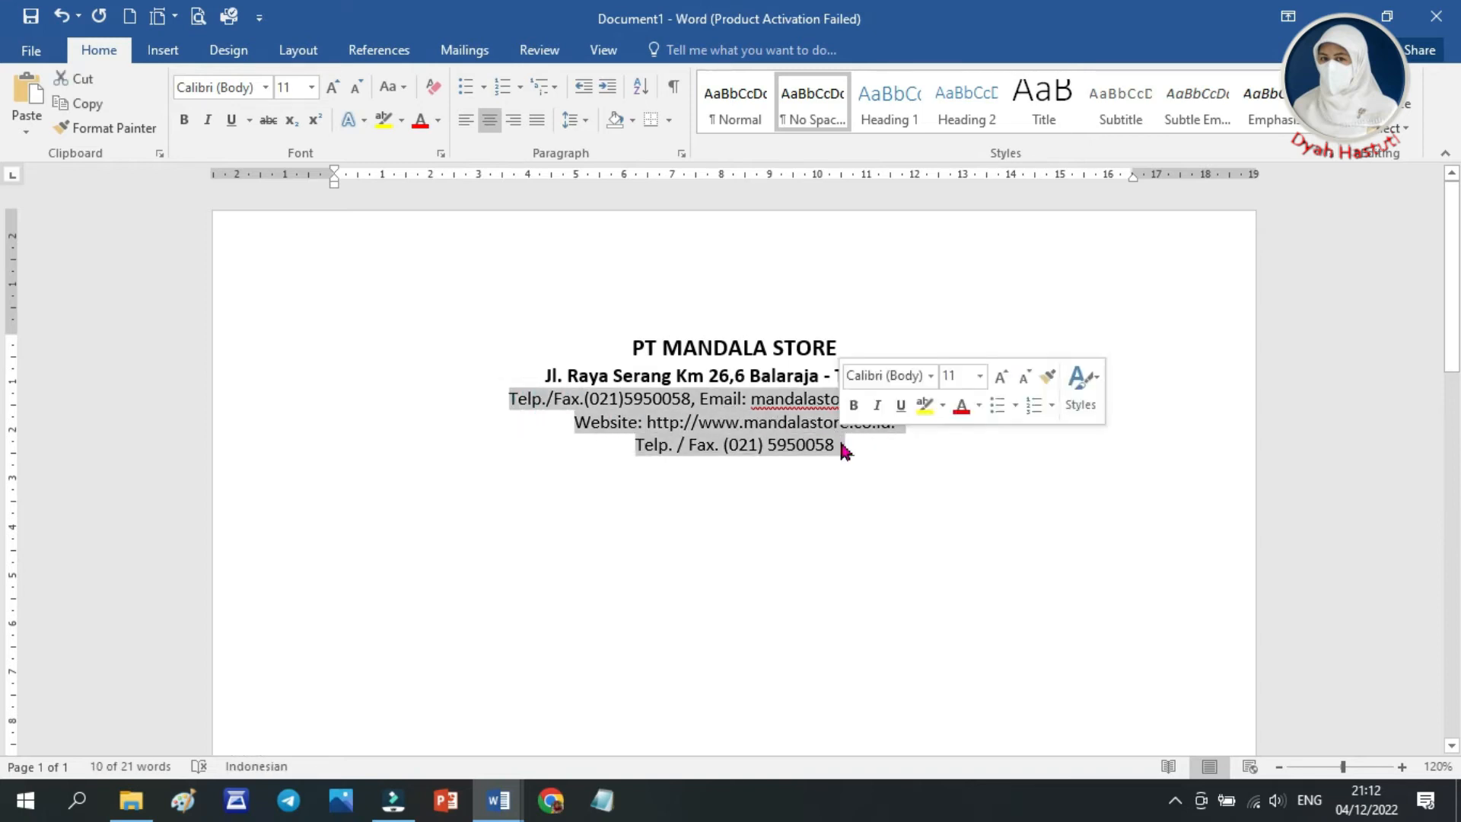
pyautogui.click(207, 119)
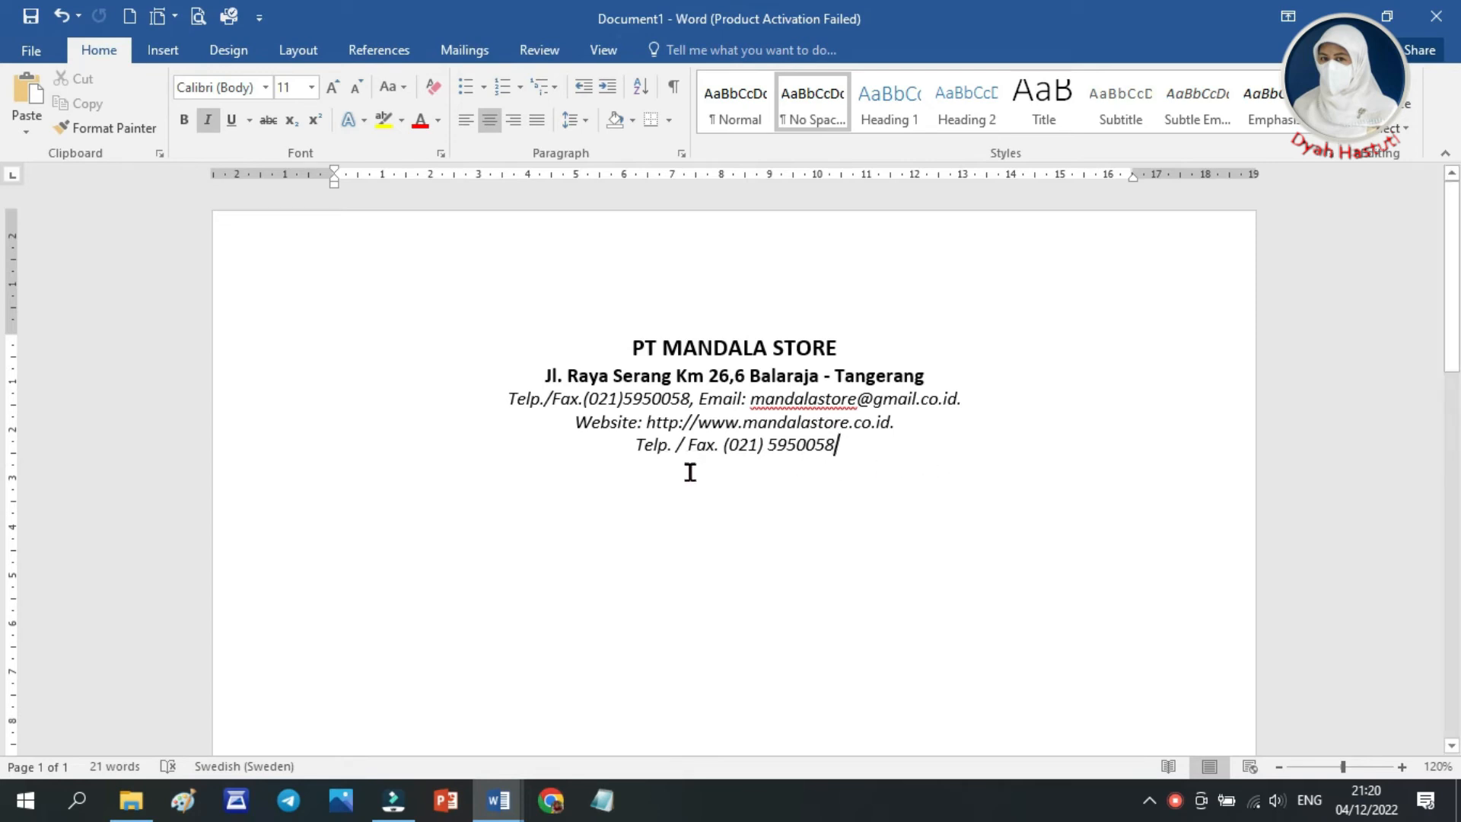
# Draw a straight horizontal line about 16 cm long just below the last contact line of the letterhead
pyautogui.click(162, 54)
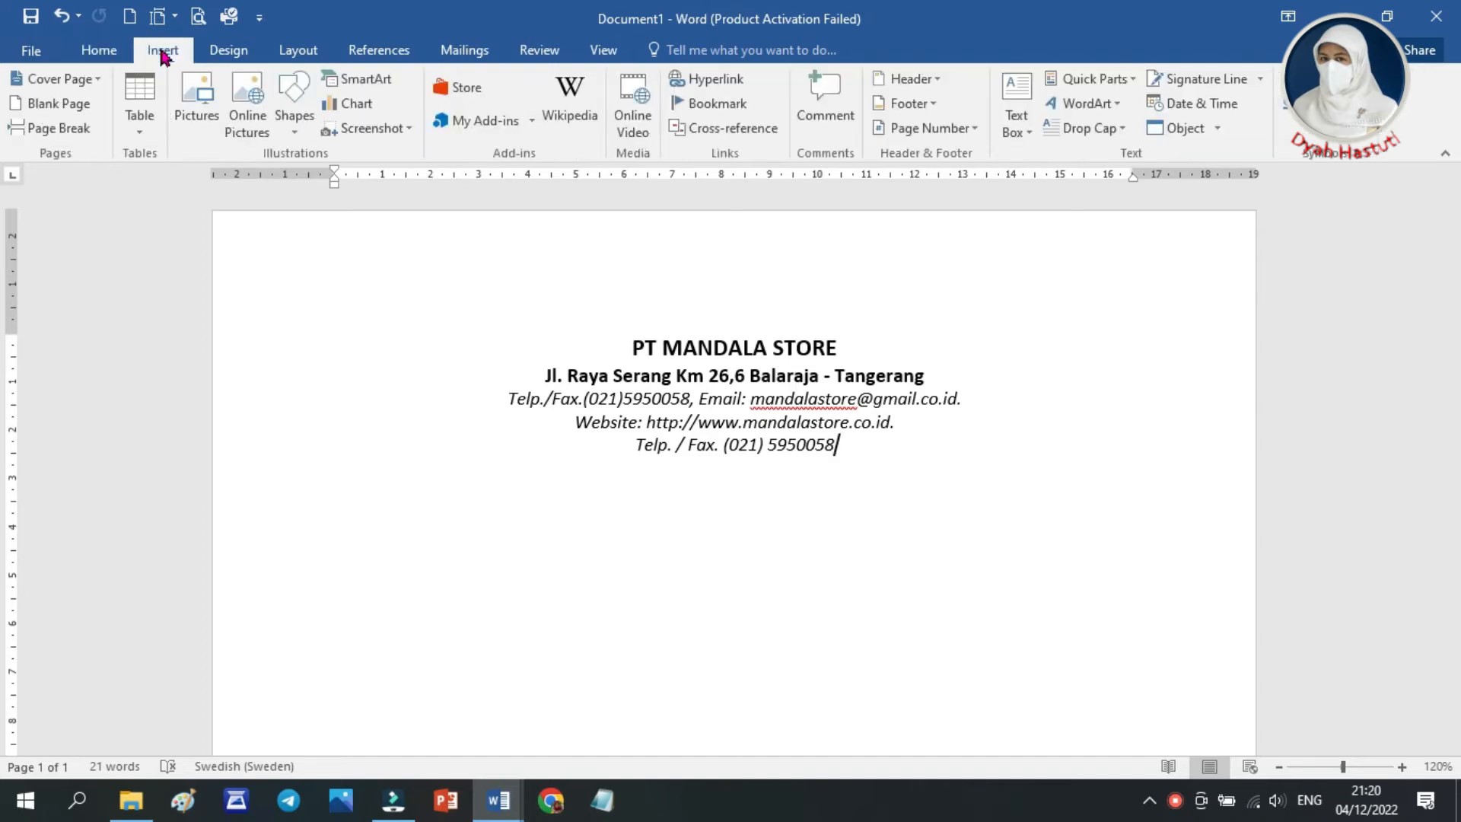
pyautogui.click(294, 135)
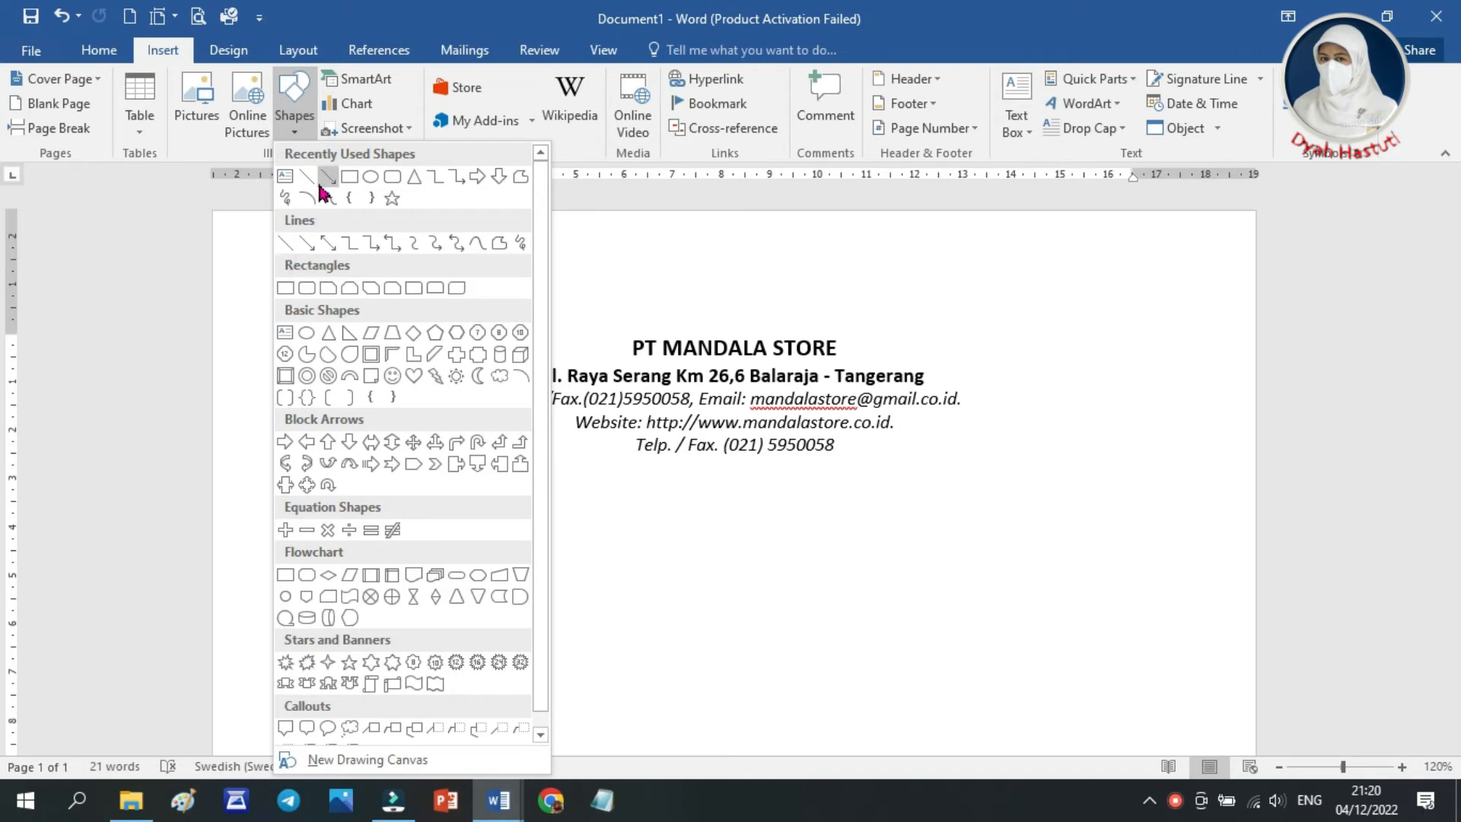
pyautogui.click(286, 244)
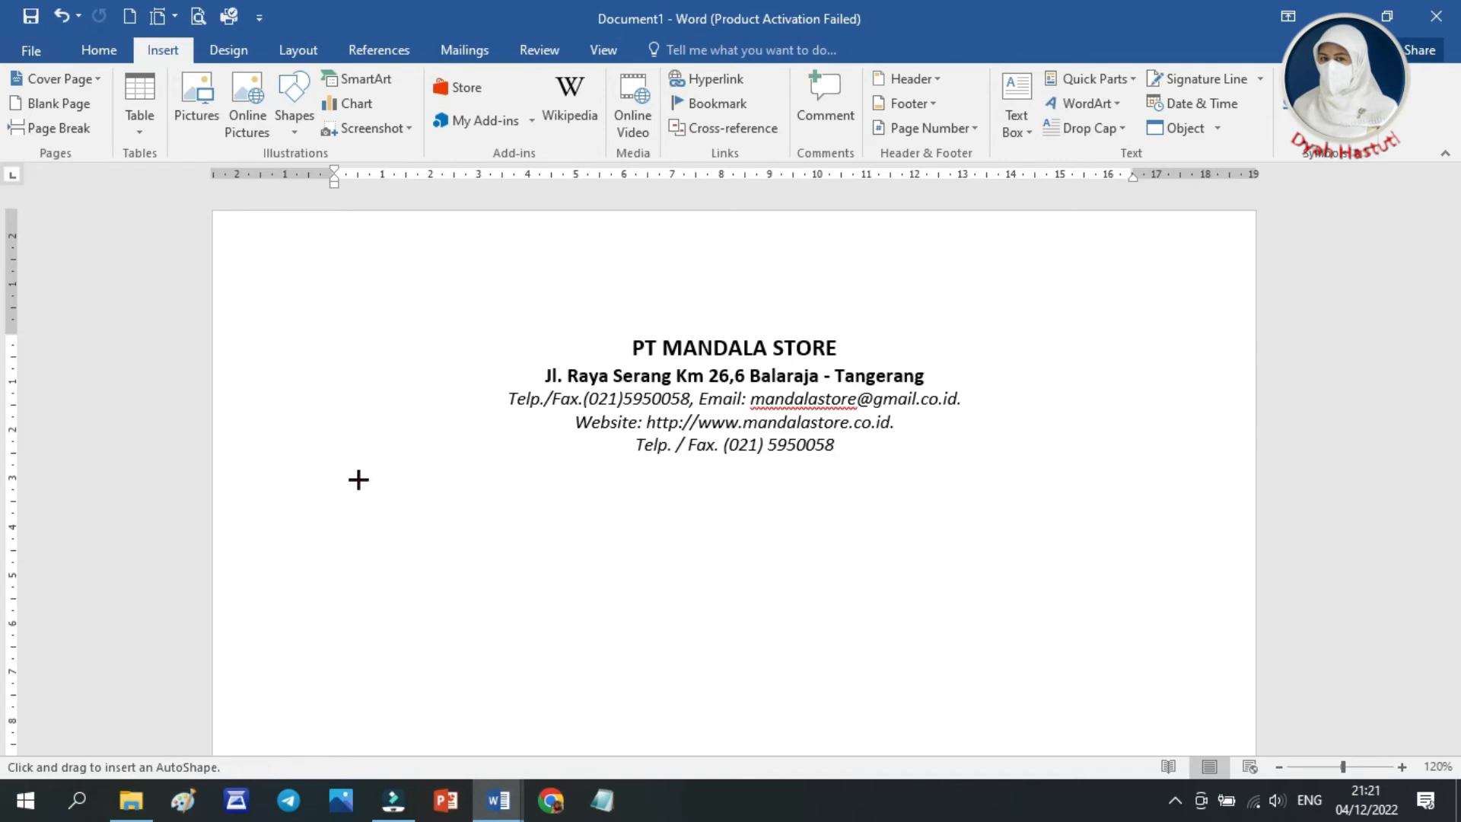
pyautogui.moveTo(358, 480); pyautogui.dragTo(1140, 463)
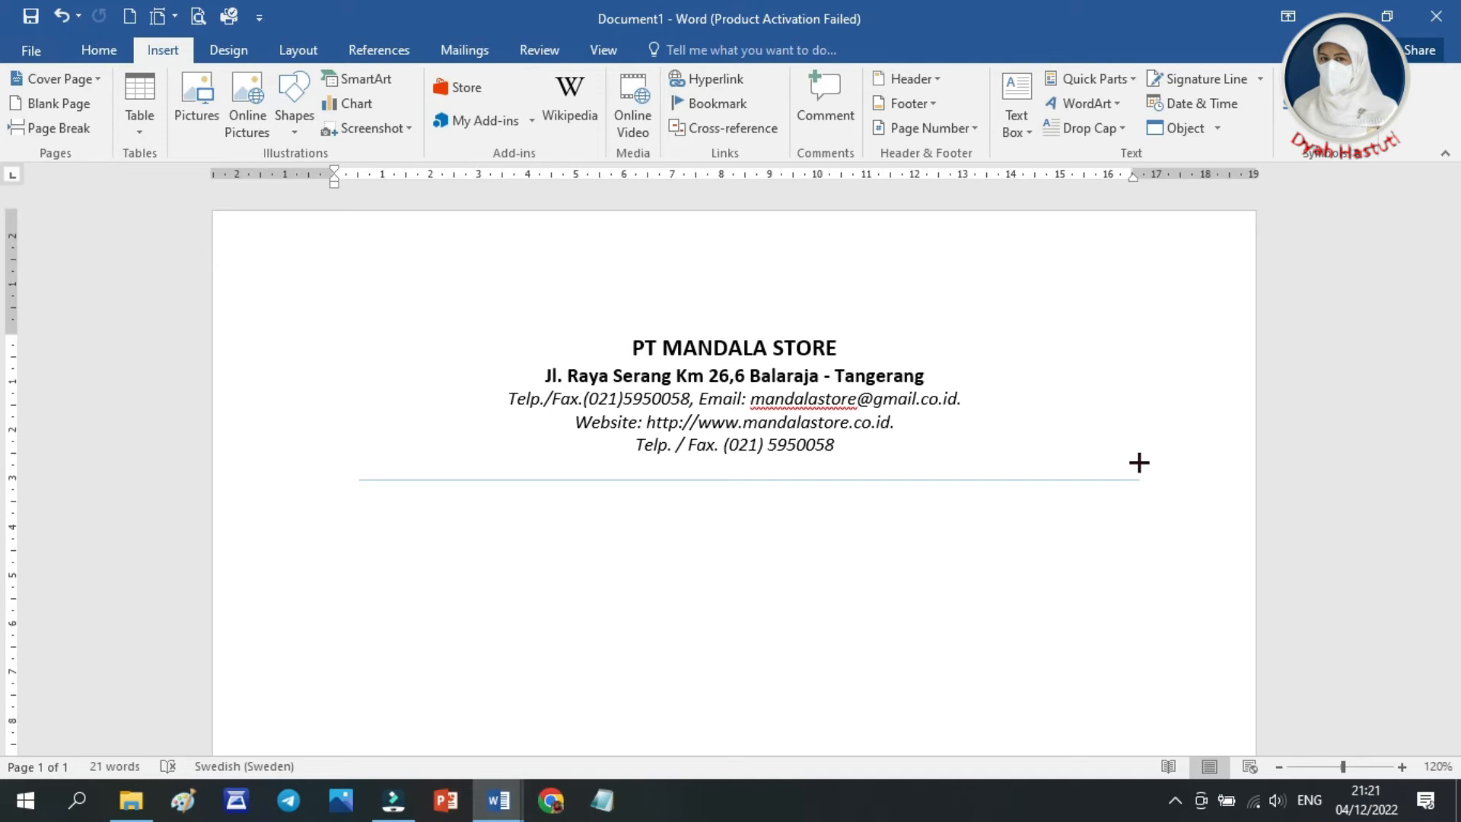
pyautogui.moveTo(1139, 462); pyautogui.dragTo(1139, 462)
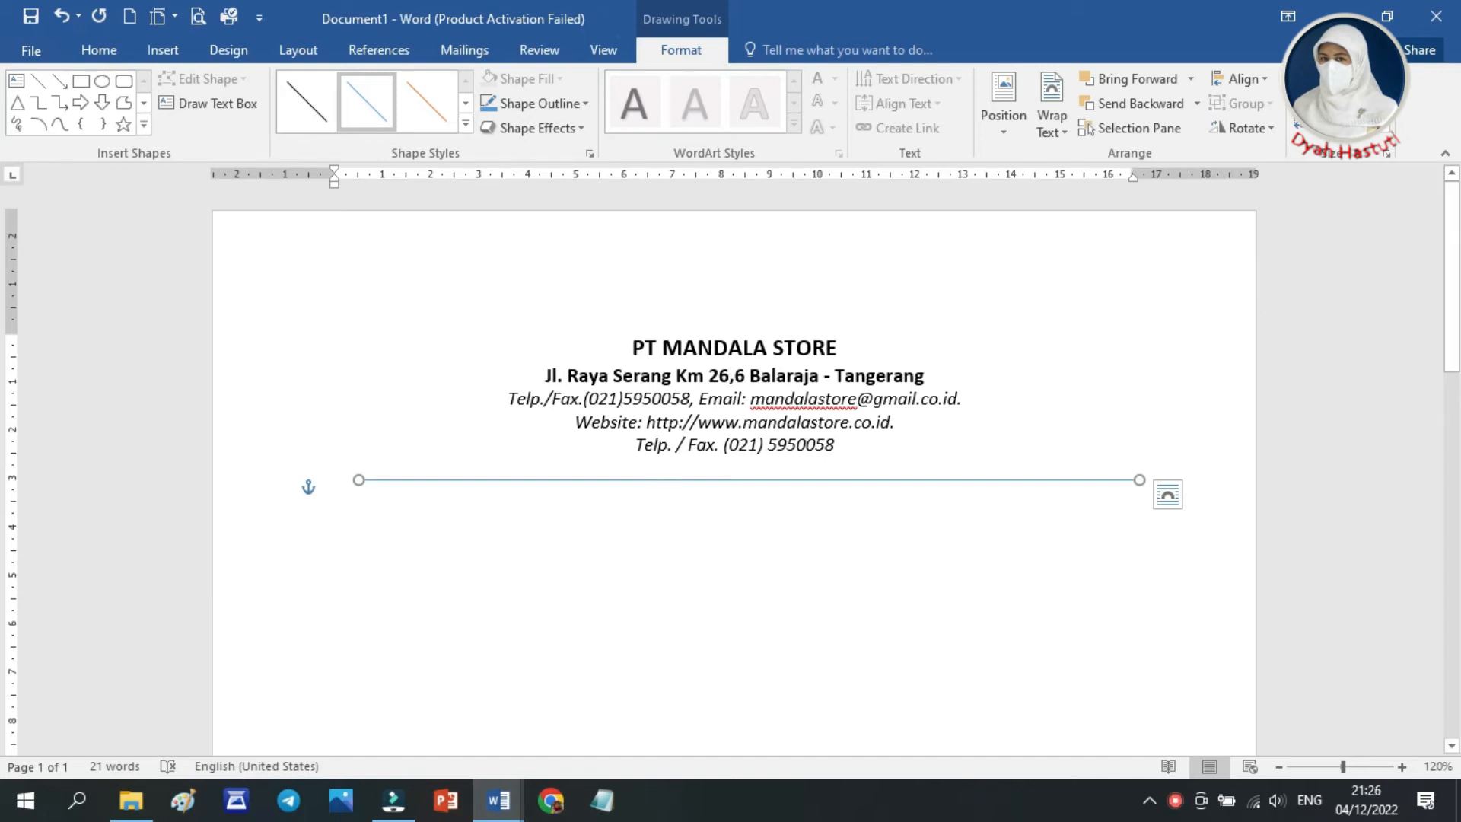
# Add a second straight line to the letterhead
pyautogui.click(38, 86)
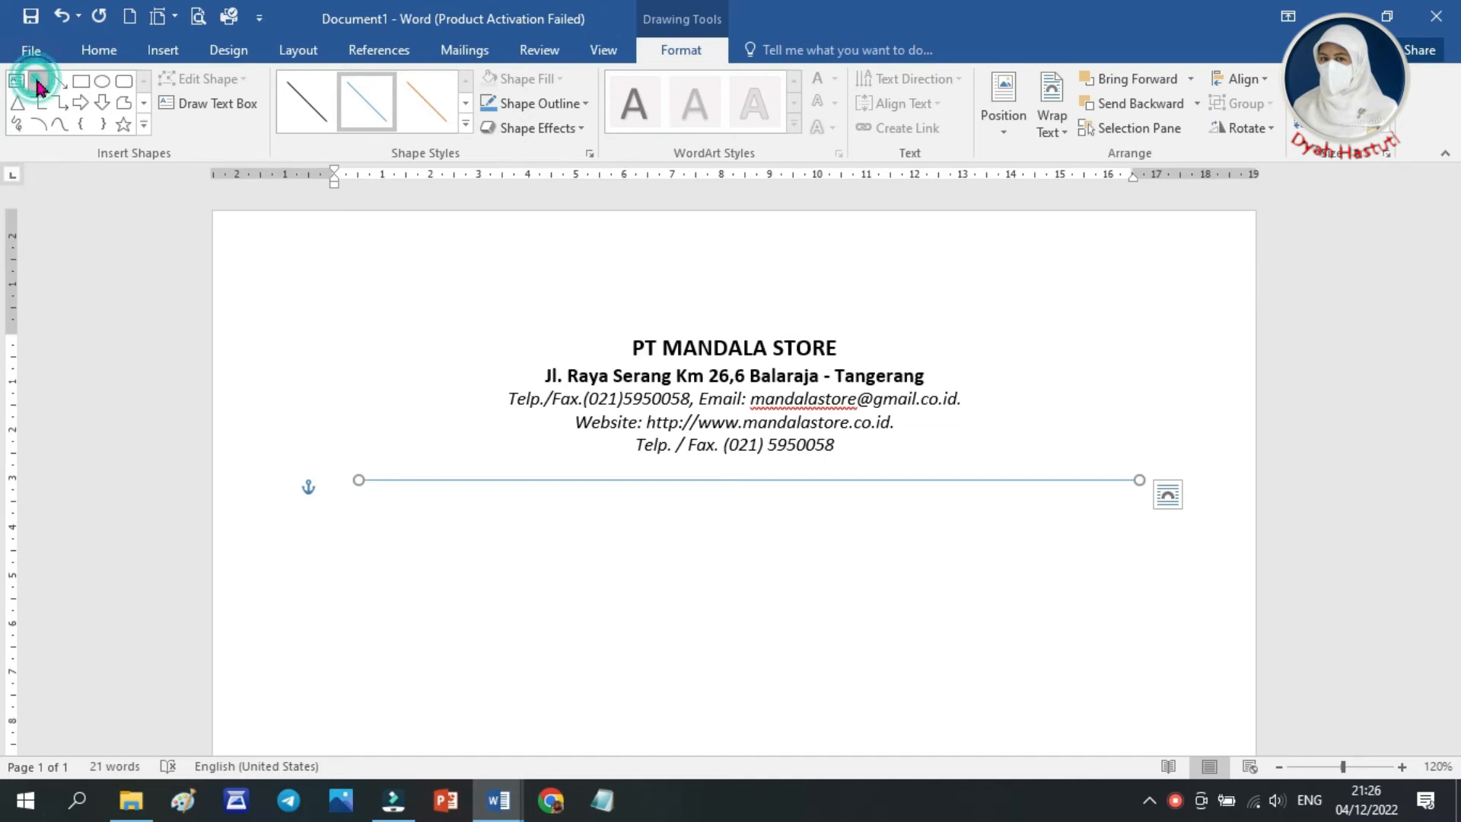